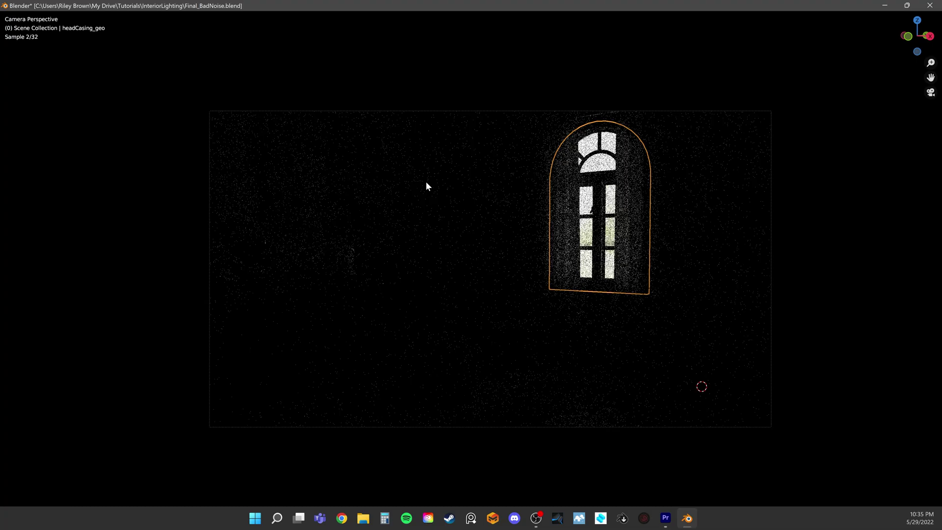
# Zoom into the noisy camera render, unhide the curtains, return to Shading and hide them again.
pyautogui.keyDown('shift'); pyautogui.moveTo(408, 207); pyautogui.dragTo(340, 191, button='middle'); pyautogui.keyUp('shift')
pyautogui.scroll(3, 348, 201)
pyautogui.scroll(1, 360, 202)
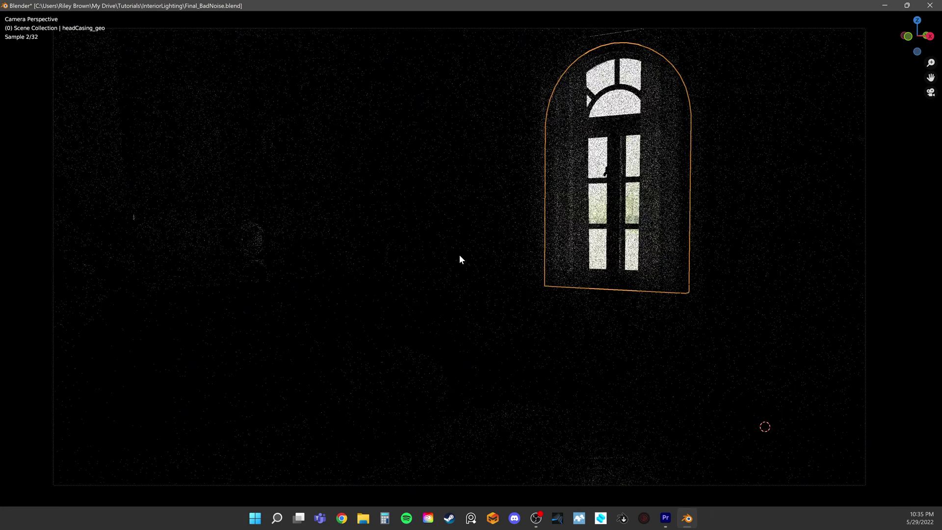
pyautogui.hotkey('alt', 'h')
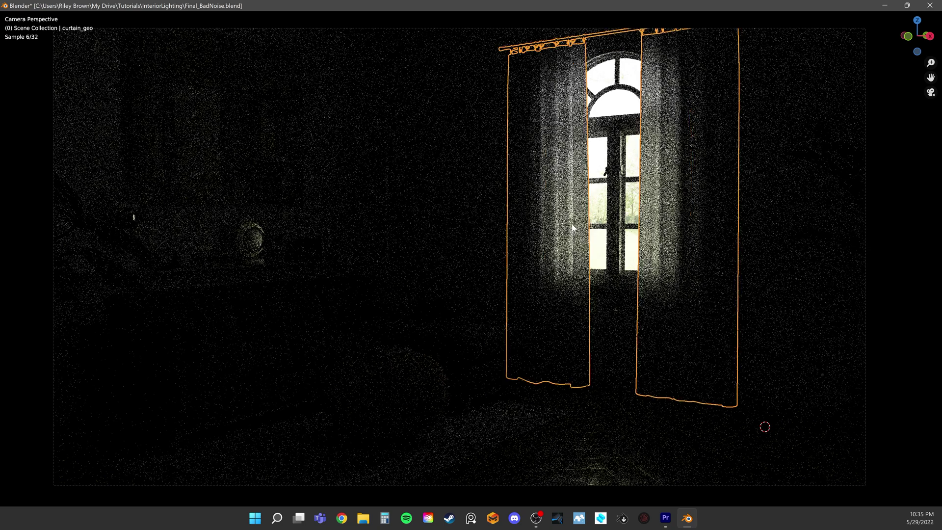
pyautogui.hotkey('ctrl', 'space')
pyautogui.hotkey('ctrl', 'z')
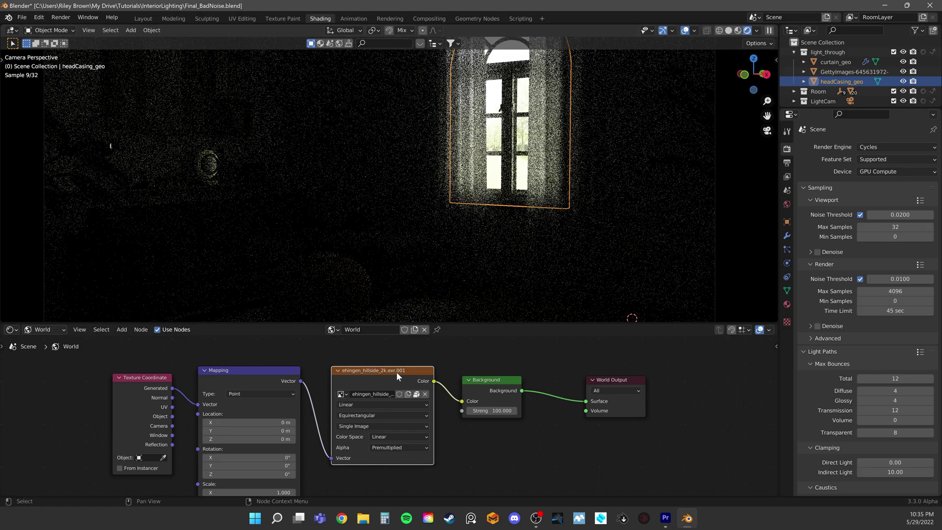
# Clear the Sampling > Render Time Limit to 0, then set it to 45 sec.
pyautogui.moveTo(410, 367)
pyautogui.mouseDown()
pyautogui.moveTo(394, 374)
pyautogui.moveTo(404, 360)
pyautogui.mouseUp()
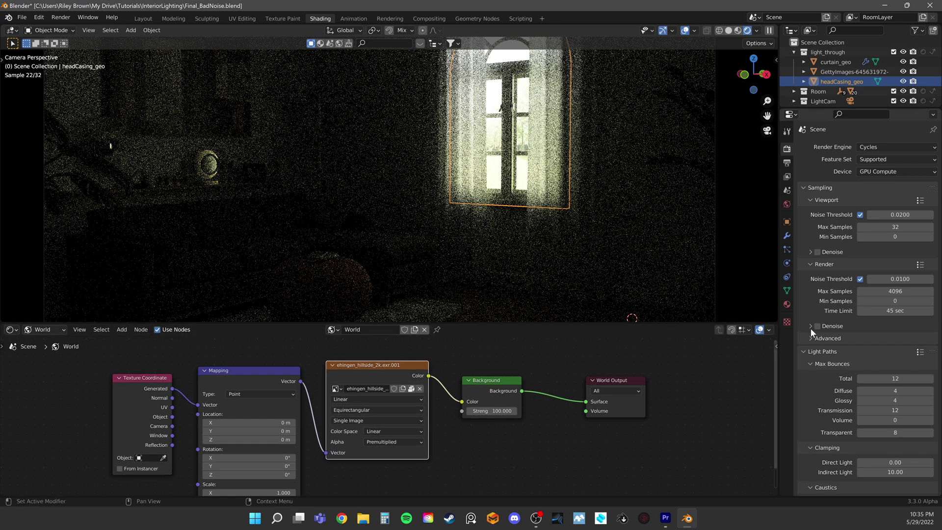
pyautogui.press('Escape')
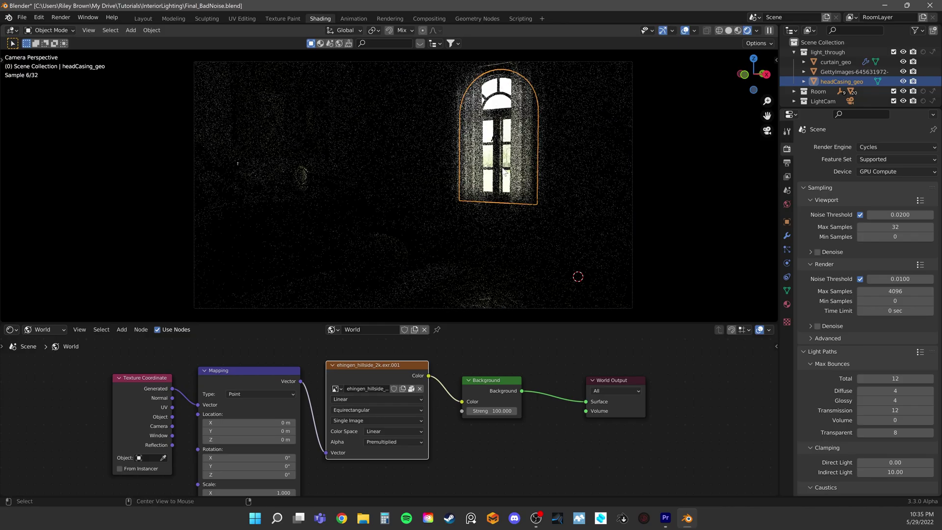
pyautogui.click(741, 289)
pyautogui.click(895, 311)
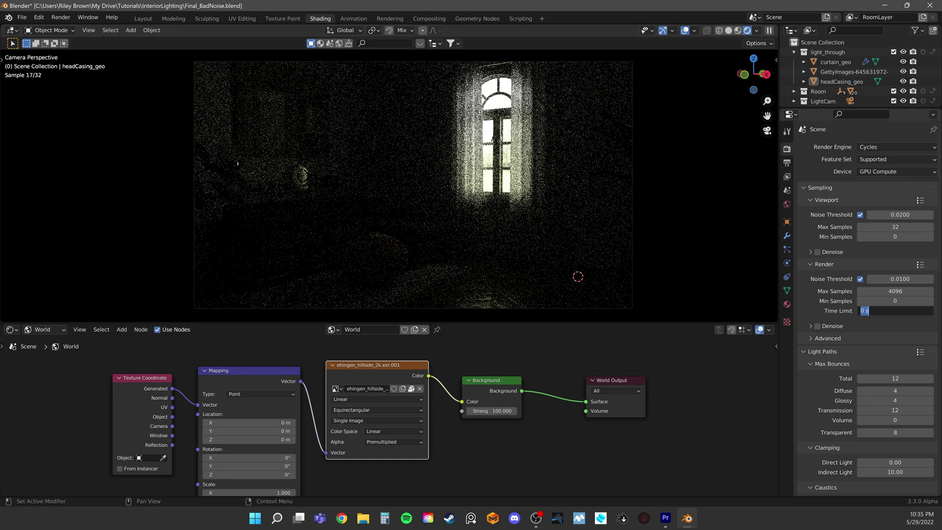
pyautogui.write('45')
pyautogui.press('Return')
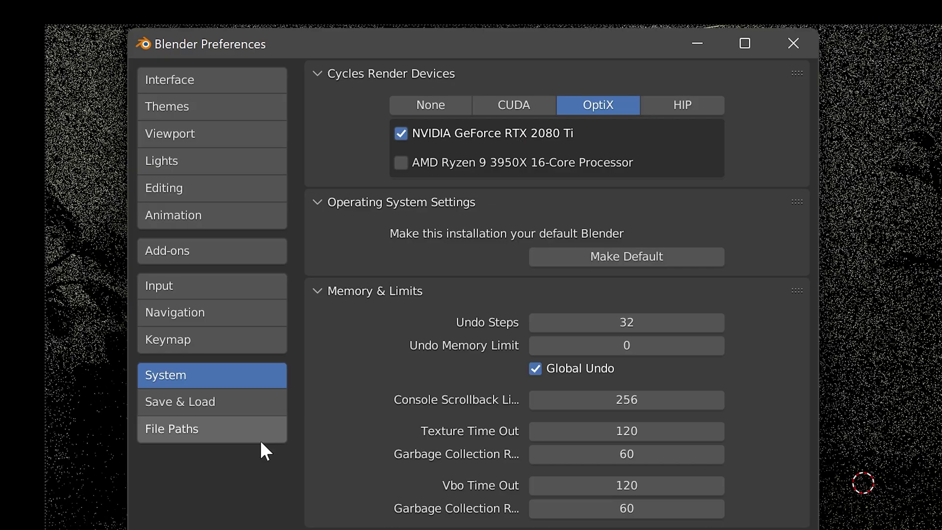
# Save Preferences with OptiX on the RTX 2080 Ti and start an F12 render.
pyautogui.click(147, 528)
pyautogui.click(243, 524)
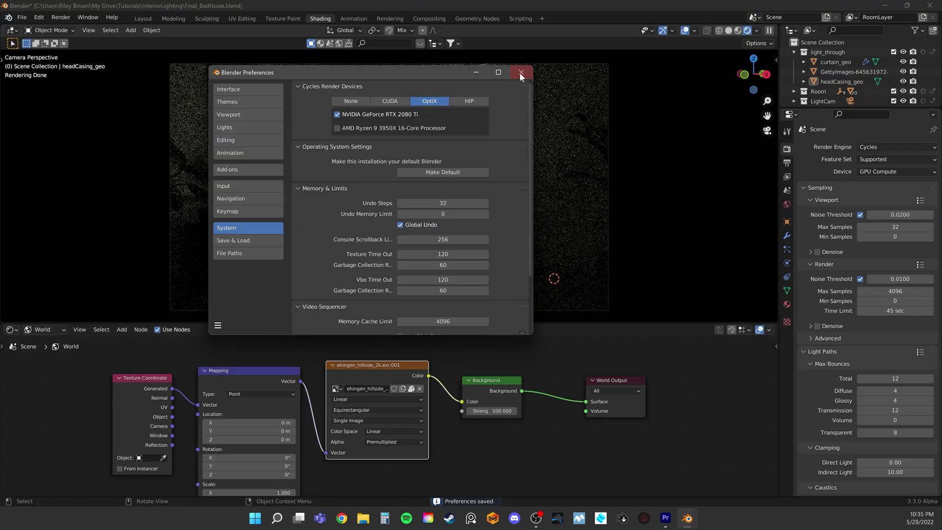
pyautogui.click(794, 44)
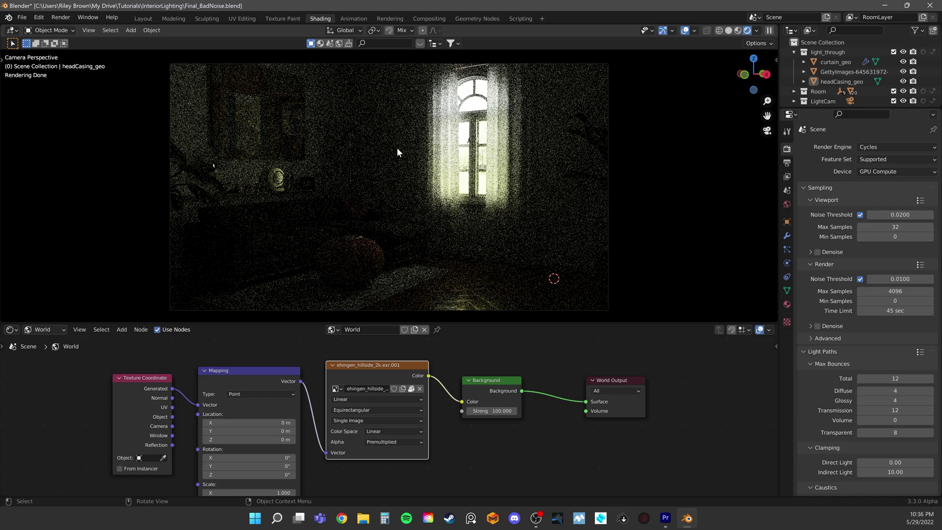
pyautogui.press('F12')
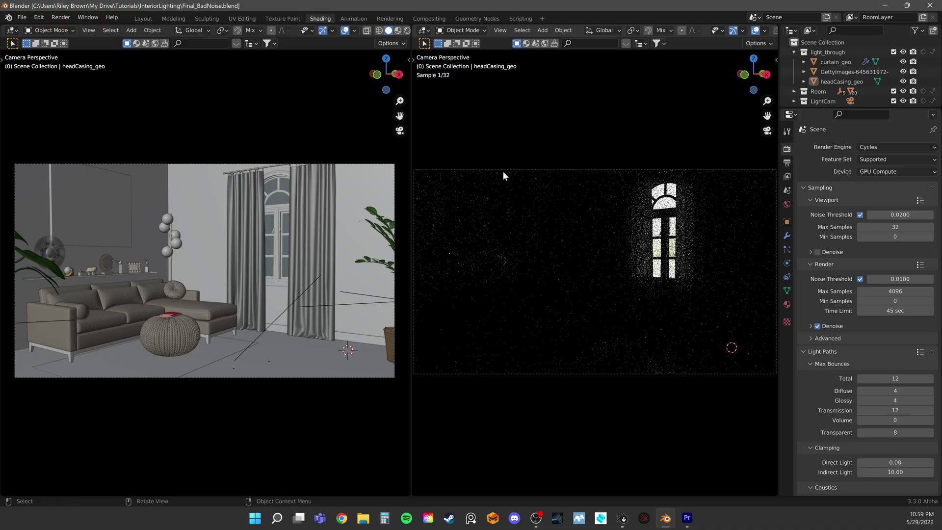
# Add an area light, raise it along Z, and place a duplicate along X.
pyautogui.hotkey('shift', 'a')
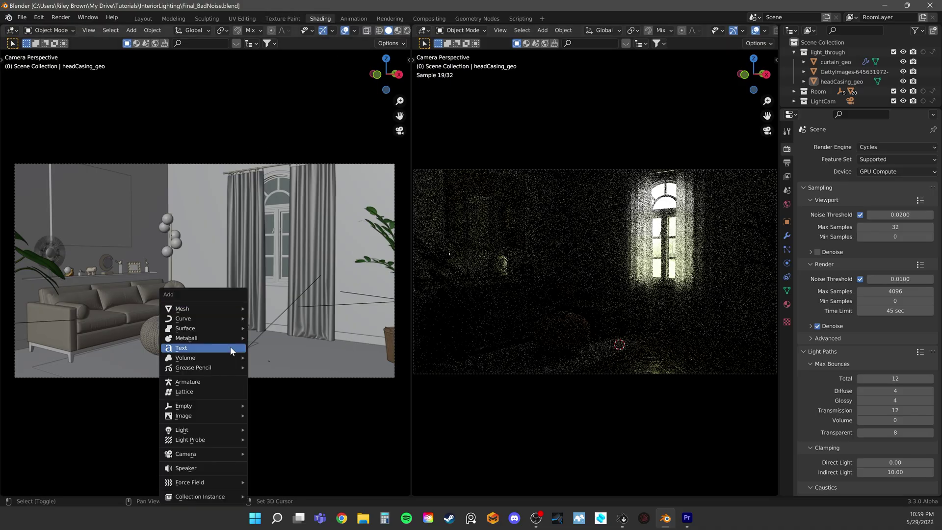
pyautogui.moveTo(218, 429)
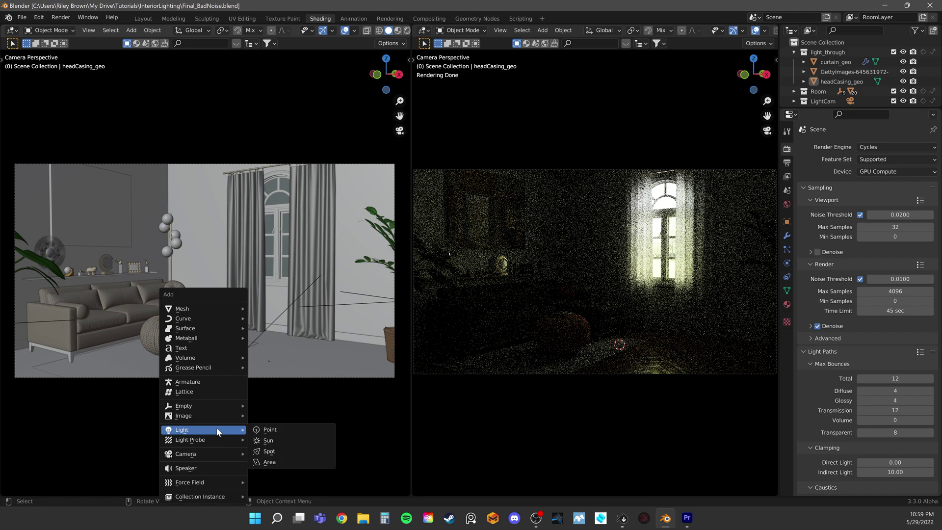
pyautogui.click(288, 463)
pyautogui.press('g')
pyautogui.press('z')
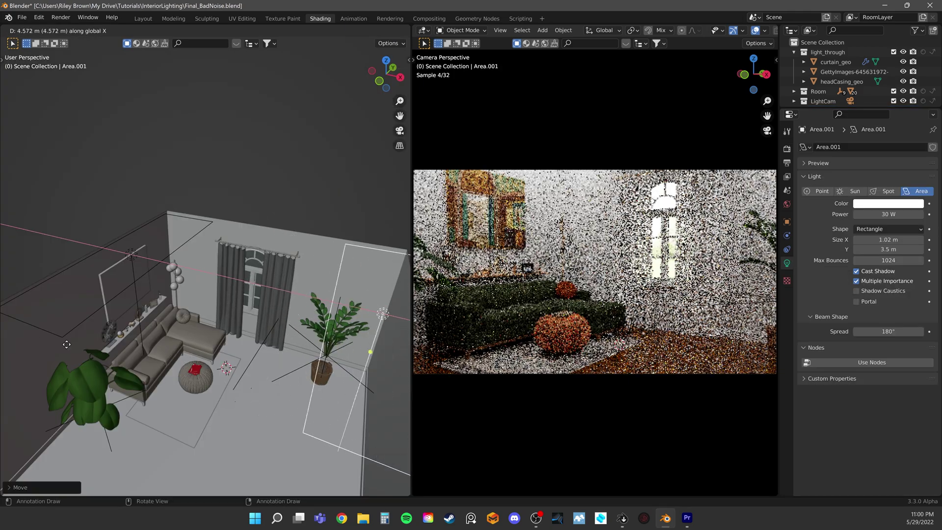
pyautogui.hotkey('shift', 'd')
pyautogui.press('x')
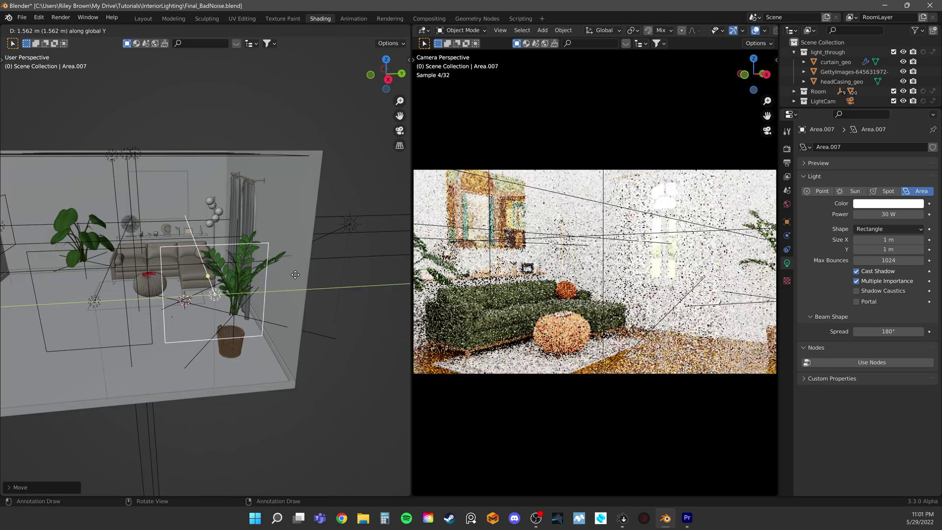
pyautogui.click(296, 275)
# Add another duplicate light, select the area lights and move them into new collection 'LightsEverywhere'.
pyautogui.moveTo(295, 275); pyautogui.dragTo(295, 275, button='middle')
pyautogui.hotkey('shift', 'd')
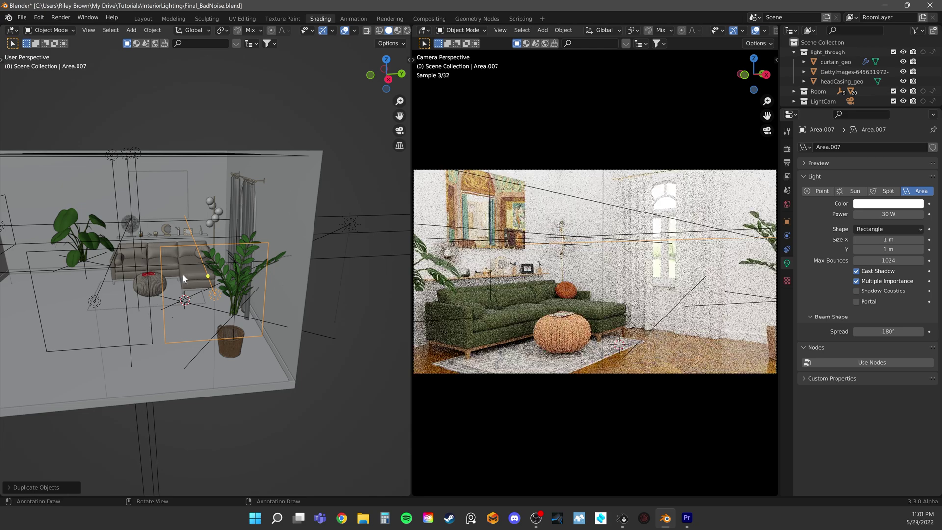
pyautogui.rightClick(217, 271)
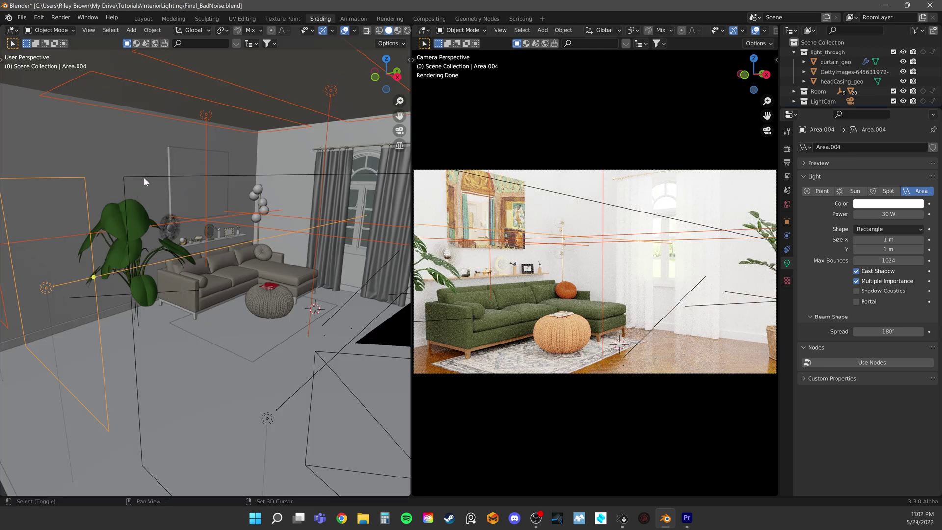
pyautogui.keyDown('shift'); pyautogui.click(145, 176); pyautogui.keyUp('shift')
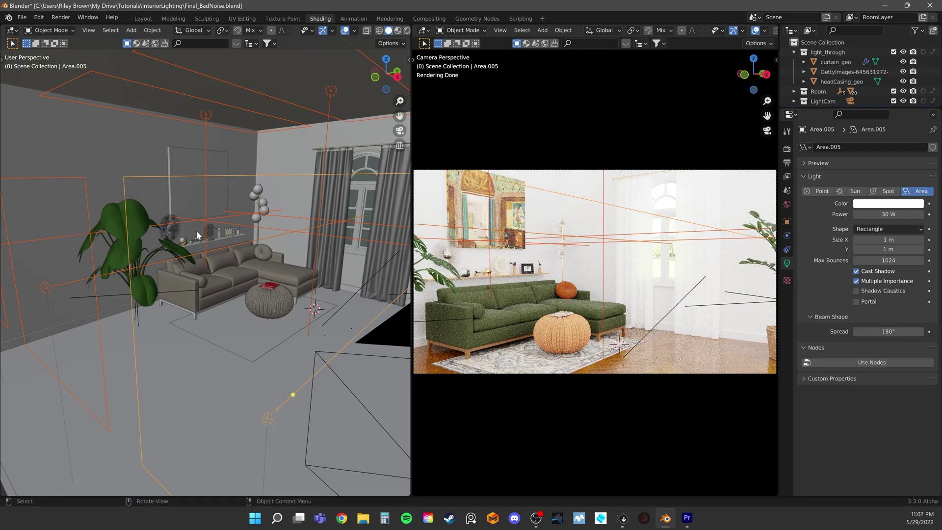
pyautogui.scroll(-6, 196, 235)
pyautogui.moveTo(197, 235); pyautogui.dragTo(216, 230, button='middle')
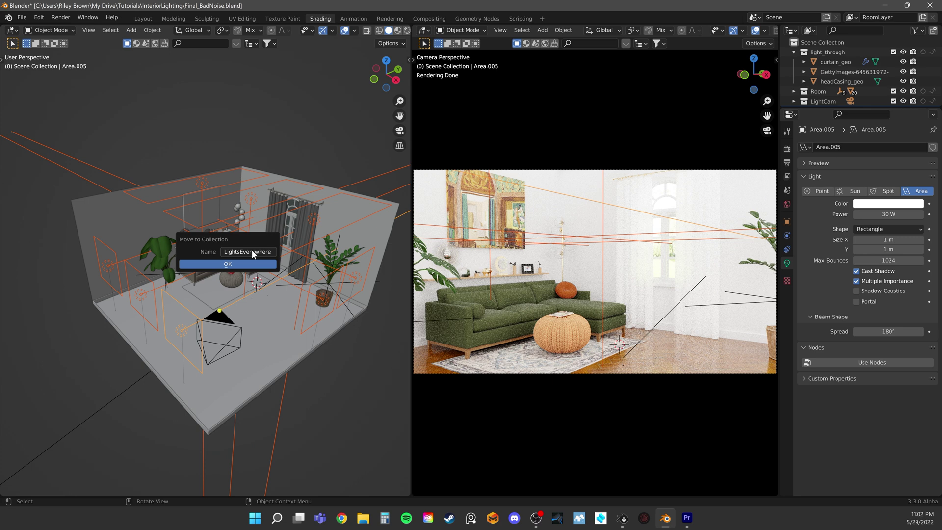
pyautogui.click(239, 267)
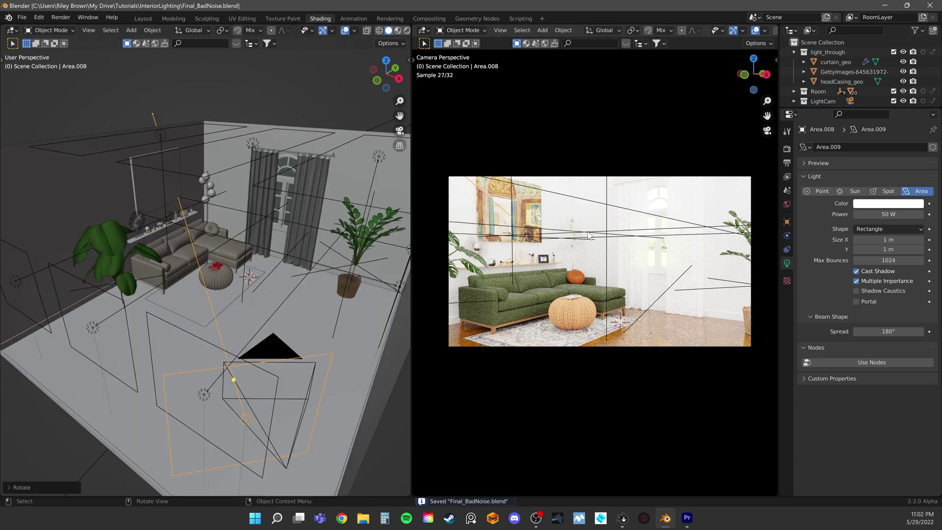
# Render the room with the LightsEverywhere lights, then orbit past the curtains, sofa and whole room.
pyautogui.press('F12')
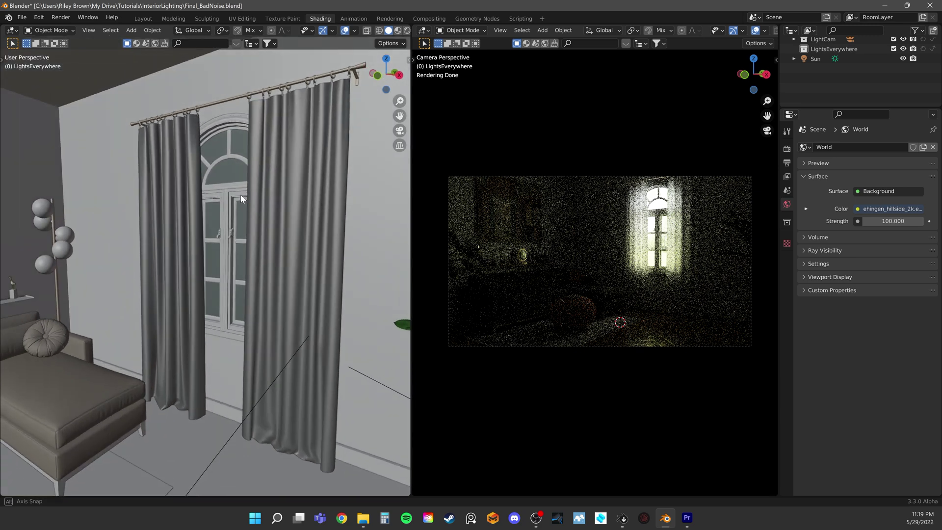
pyautogui.moveTo(223, 234); pyautogui.dragTo(234, 205, button='middle')
pyautogui.moveTo(199, 234); pyautogui.dragTo(246, 351, button='middle')
pyautogui.moveTo(288, 257); pyautogui.dragTo(250, 200, button='middle')
# Add a Rectangle area light sized 1.42 × 2.12 m at the window and tick Portal.
pyautogui.hotkey('shift', 'a')
pyautogui.moveTo(250, 201)
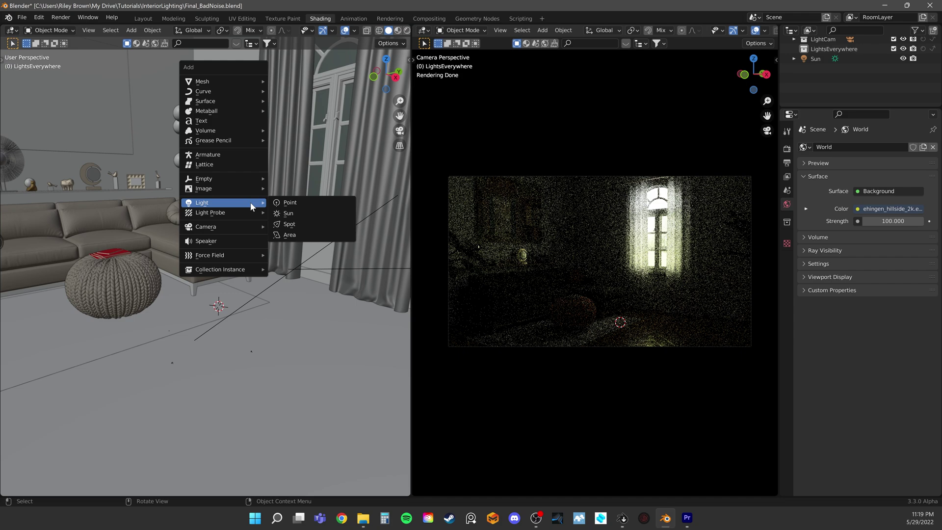
pyautogui.click(295, 234)
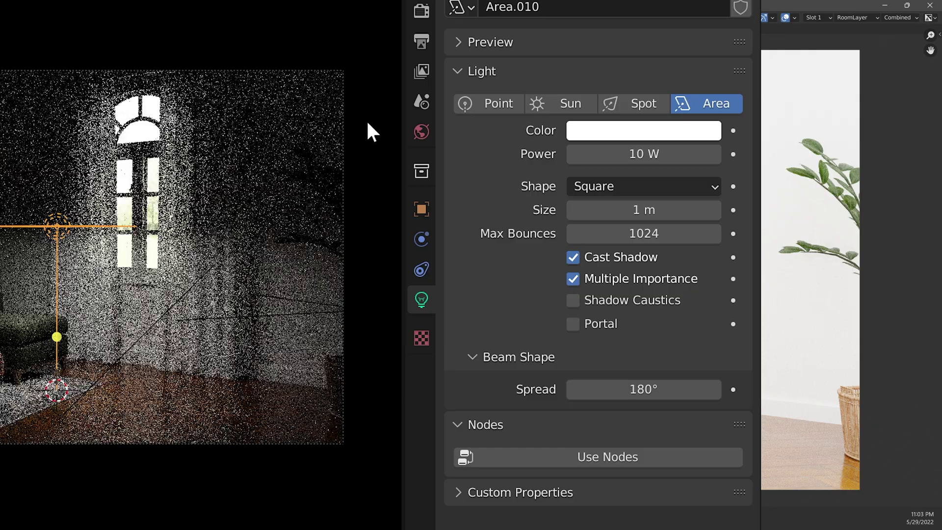
pyautogui.click(608, 185)
pyautogui.click(608, 234)
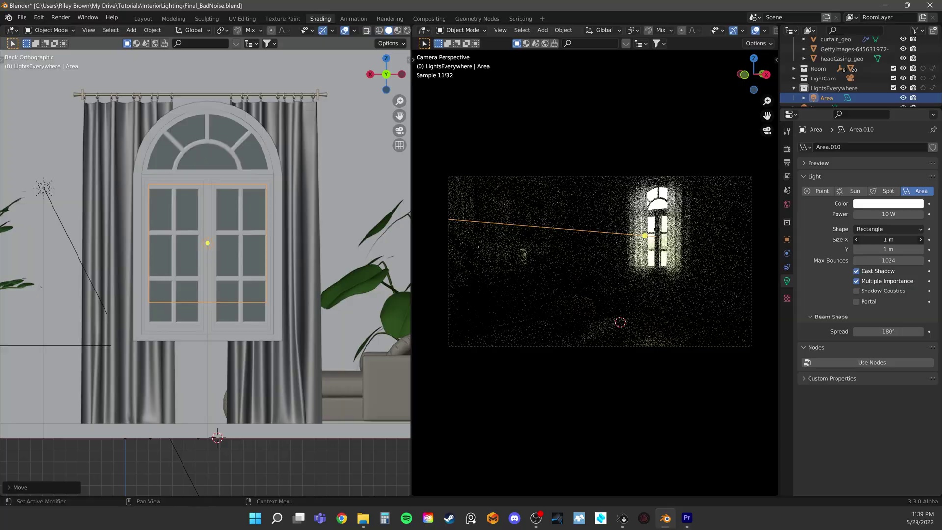
pyautogui.moveTo(853, 239)
pyautogui.mouseDown()
pyautogui.moveTo(828, 240)
pyautogui.moveTo(878, 249)
pyautogui.moveTo(853, 250)
pyautogui.mouseUp()
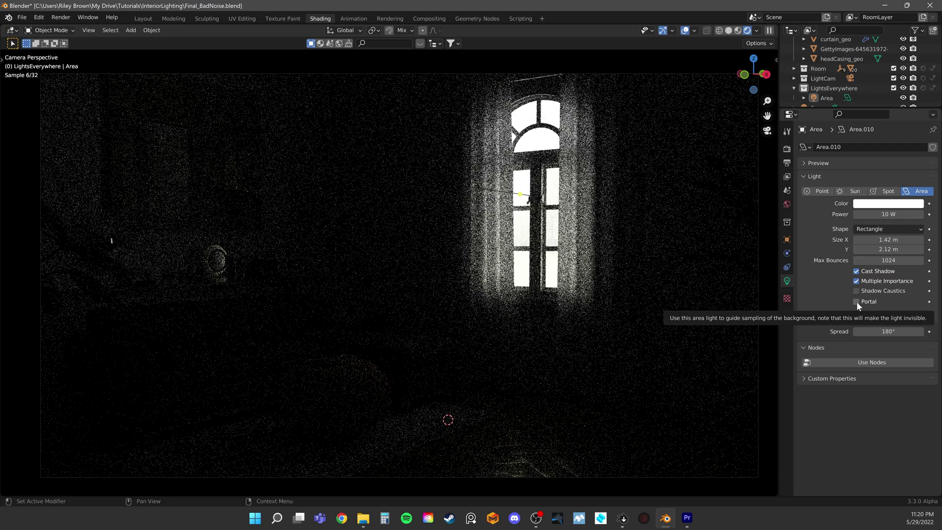
pyautogui.click(857, 302)
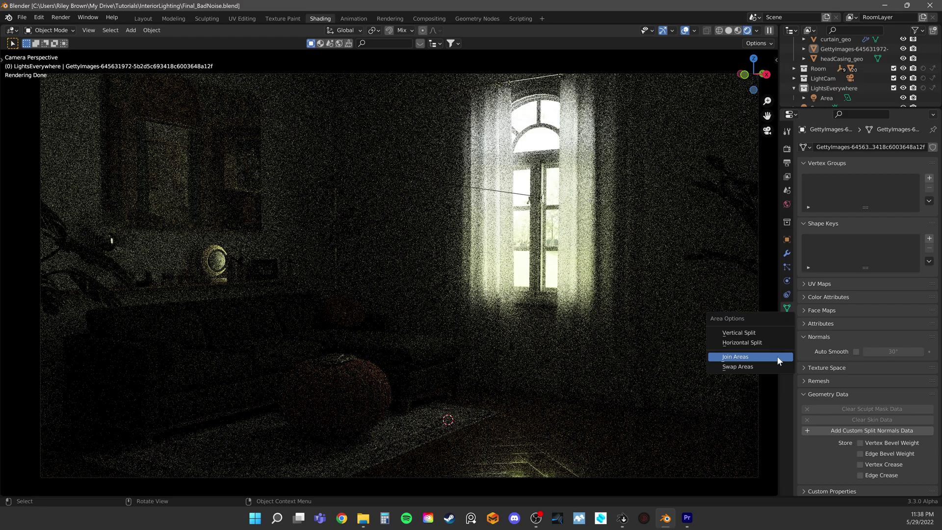
# Split the viewport horizontally and make the bottom area a Shader Editor.
pyautogui.click(776, 355)
pyautogui.click(442, 330)
pyautogui.click(12, 335)
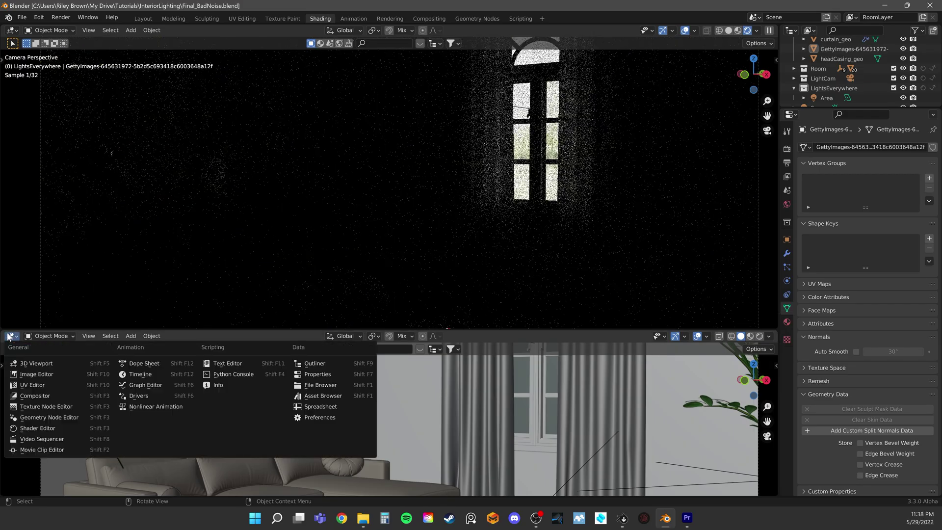
pyautogui.click(34, 429)
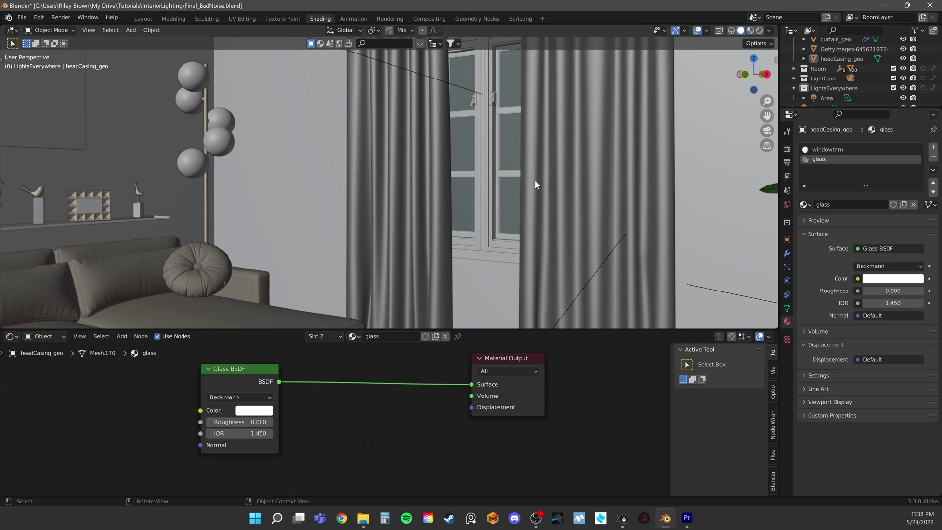
# Switch the top viewport to Rendered shading showing the shelf and lamp.
pyautogui.moveTo(404, 246)
pyautogui.mouseDown(button='middle')
pyautogui.moveTo(403, 144)
pyautogui.moveTo(451, 193)
pyautogui.mouseUp(button='middle')
pyautogui.press('z')
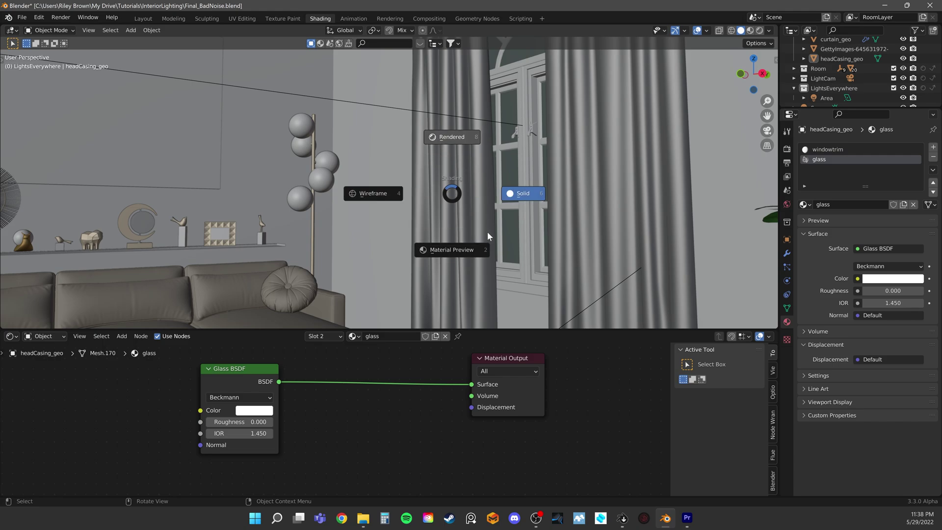
pyautogui.click(452, 136)
pyautogui.scroll(3, 441, 186)
pyautogui.scroll(1, 303, 398)
# Place the Glass BSDF node beside the Material Output and frame the whole window arch.
pyautogui.click(302, 399)
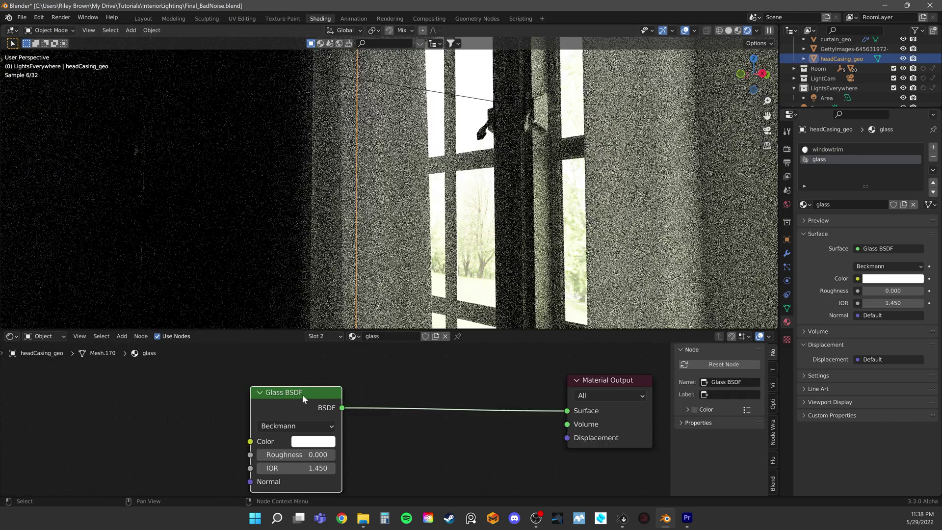
pyautogui.moveTo(303, 398); pyautogui.dragTo(357, 373)
pyautogui.moveTo(602, 382); pyautogui.dragTo(500, 375)
pyautogui.click(354, 384)
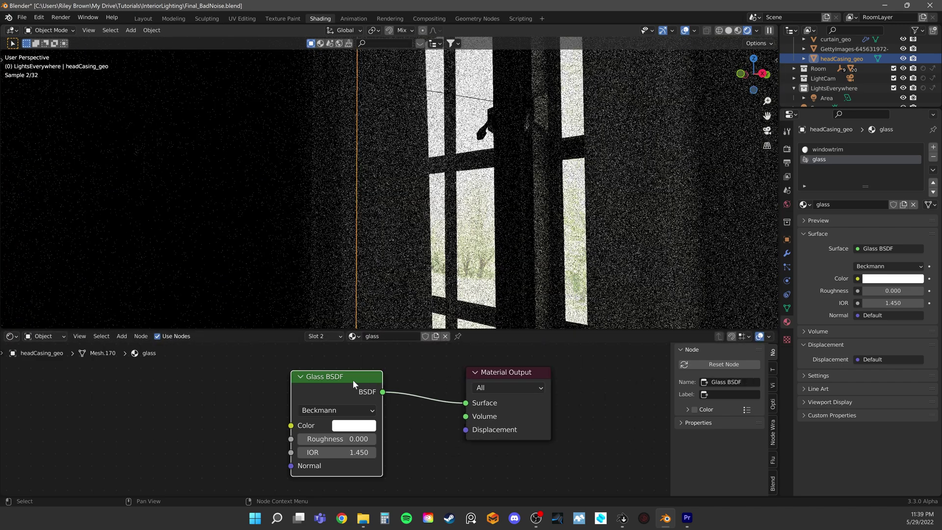
pyautogui.moveTo(354, 384); pyautogui.dragTo(319, 390)
pyautogui.scroll(2, 438, 231)
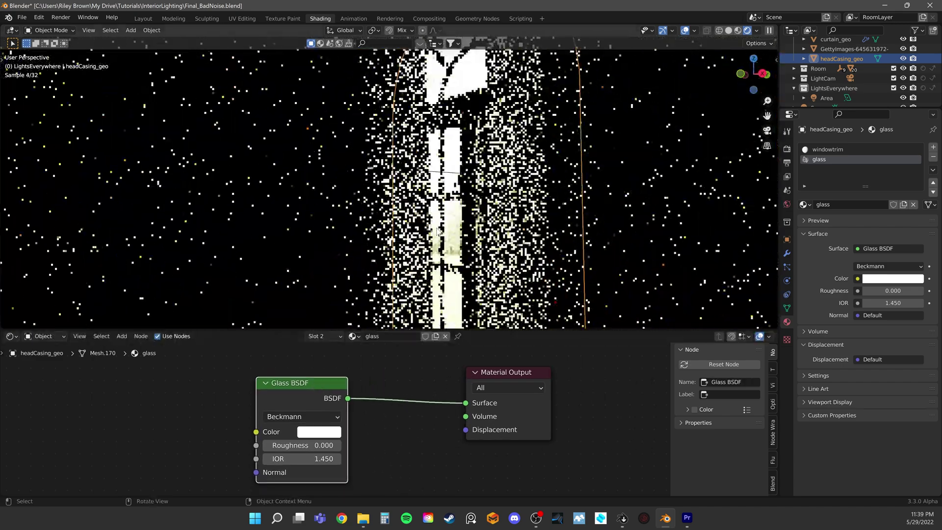
pyautogui.scroll(-2, 438, 230)
pyautogui.moveTo(438, 231); pyautogui.dragTo(456, 220, button='middle')
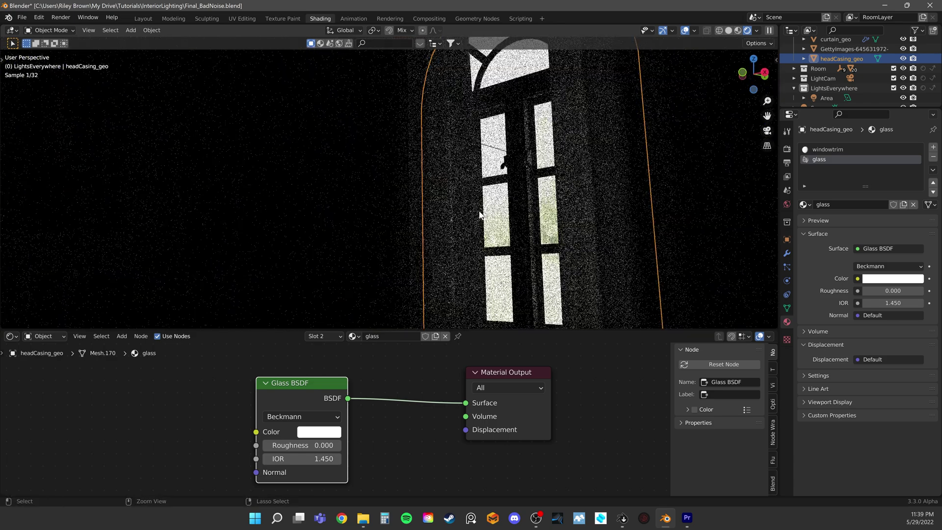
pyautogui.keyDown('ctrl'); pyautogui.moveTo(479, 214); pyautogui.dragTo(161, 238, button='middle'); pyautogui.keyUp('ctrl')
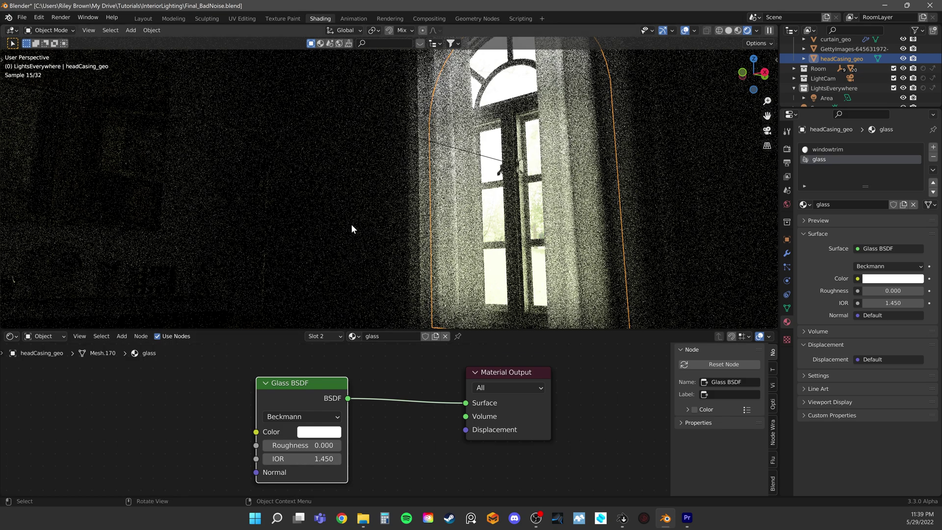
pyautogui.moveTo(353, 227)
pyautogui.mouseDown(button='middle')
pyautogui.moveTo(370, 218)
pyautogui.moveTo(363, 223)
pyautogui.mouseUp(button='middle')
# Search for a Mix Shader node, then cancel the first attempt.
pyautogui.scroll(-2, 403, 381)
pyautogui.moveTo(403, 382); pyautogui.dragTo(415, 386, button='middle')
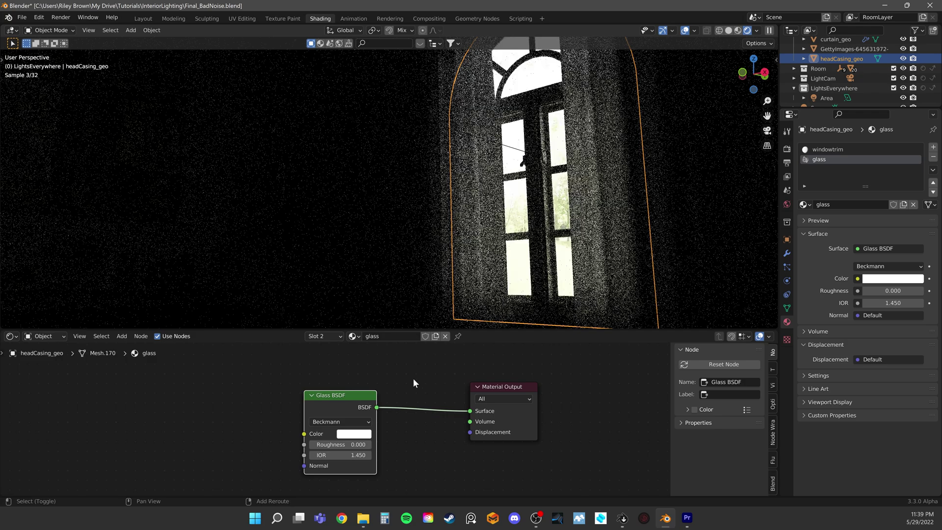
pyautogui.hotkey('shift', 'a')
pyautogui.write('mix')
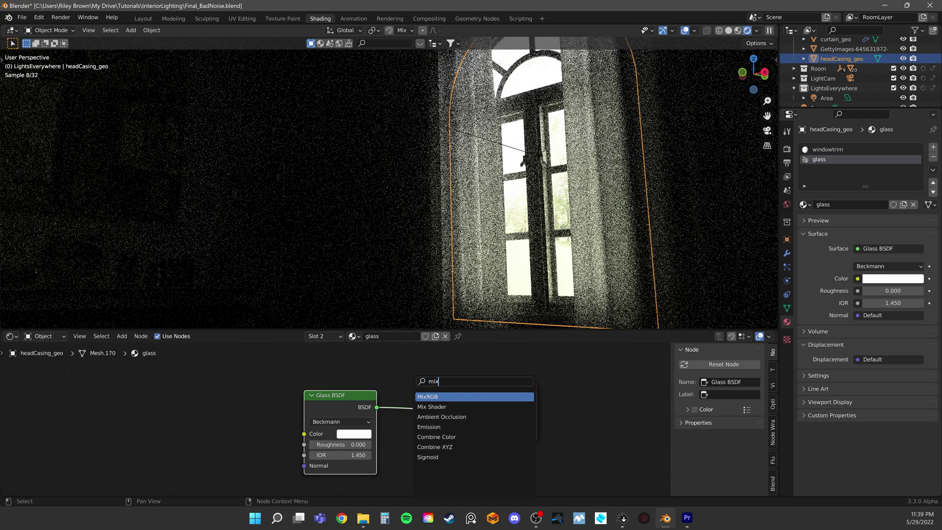
pyautogui.press('Down')
pyautogui.press('Return')
pyautogui.press('Escape')
pyautogui.scroll(1, 404, 381)
pyautogui.scroll(-1, 404, 382)
pyautogui.moveTo(403, 382); pyautogui.dragTo(415, 389, button='middle')
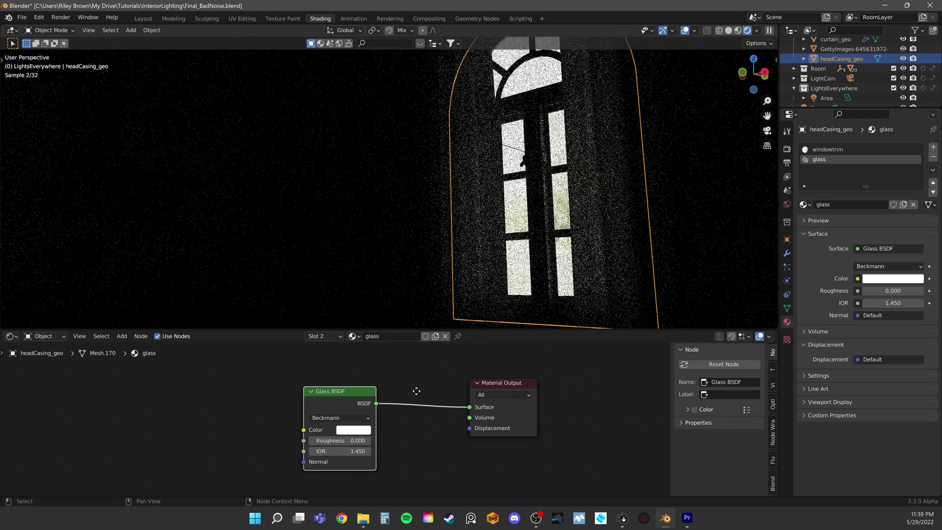
# Insert a Mix Shader on the Glass BSDF-to-Material Output link and arrange the nodes.
pyautogui.hotkey('shift', 'a')
pyautogui.write('mix')
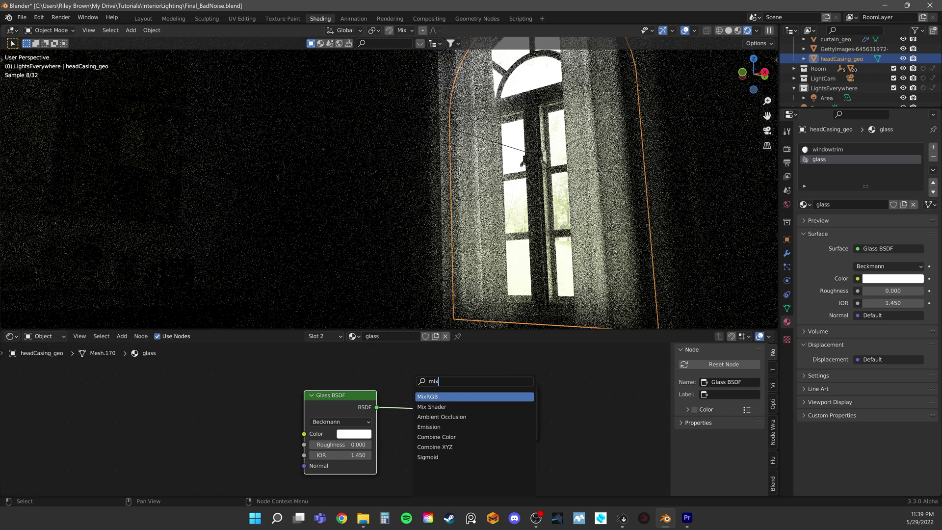
pyautogui.press('Down')
pyautogui.press('Return')
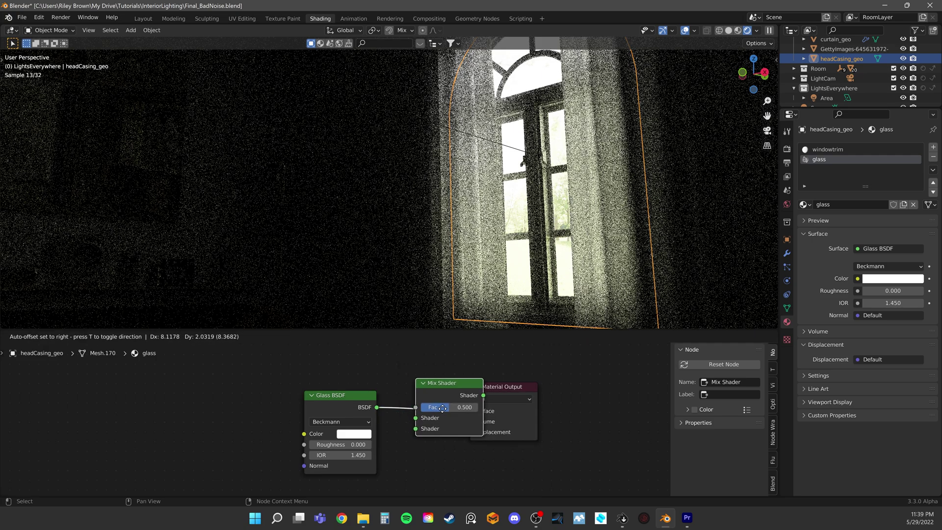
pyautogui.click(445, 415)
pyautogui.moveTo(358, 396); pyautogui.dragTo(307, 385)
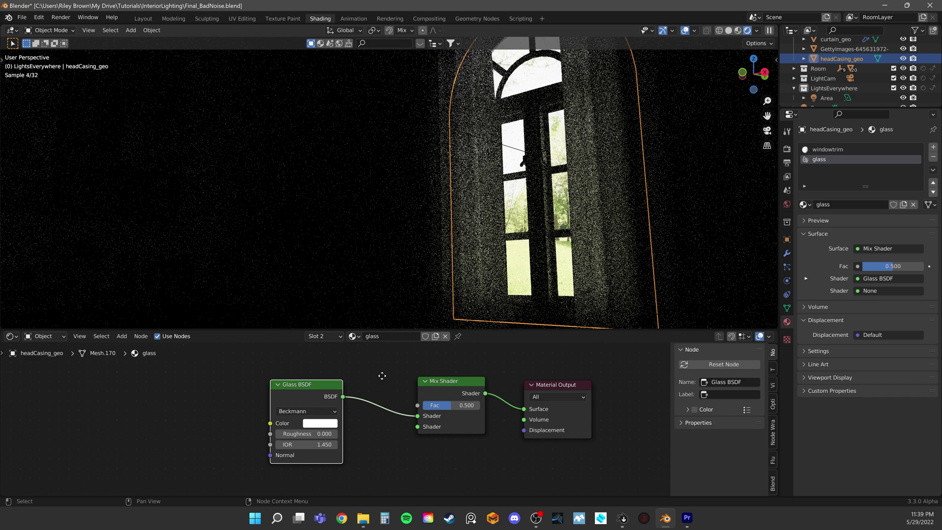
pyautogui.moveTo(373, 403); pyautogui.dragTo(380, 388, button='middle')
pyautogui.moveTo(462, 371); pyautogui.dragTo(451, 382)
pyautogui.moveTo(451, 382); pyautogui.dragTo(470, 352, button='middle')
# Add a Transparent BSDF below the glass and wire it to the Mix Shader's second Shader input.
pyautogui.hotkey('shift', 'a')
pyautogui.click(407, 391)
pyautogui.write('transparent')
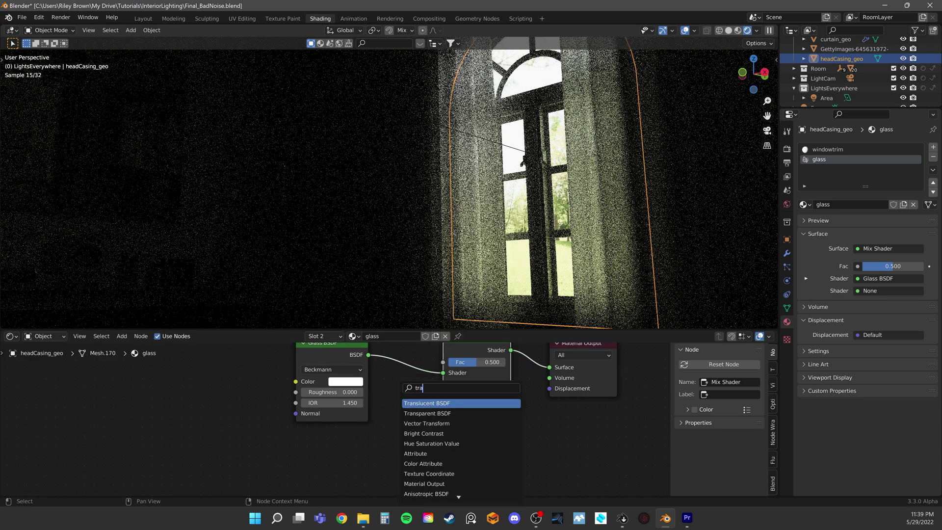
pyautogui.press('Return')
pyautogui.click(316, 448)
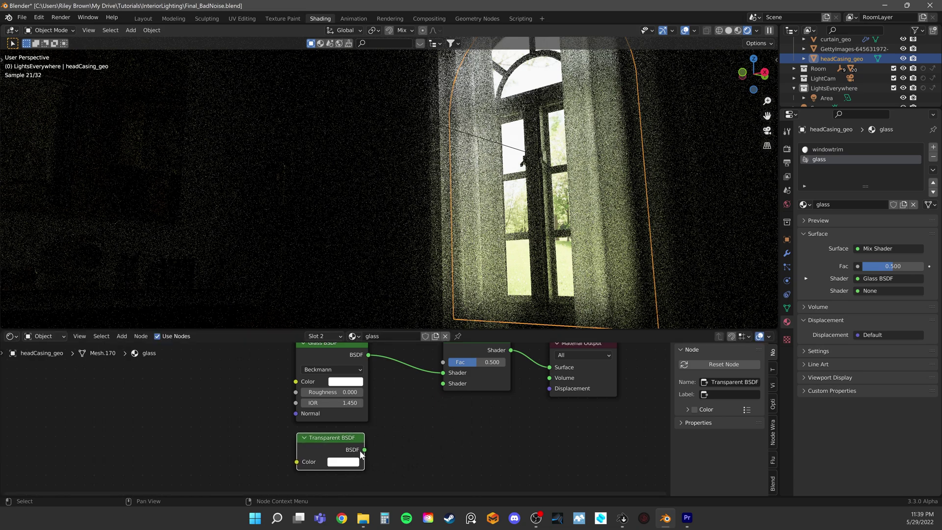
pyautogui.moveTo(365, 450); pyautogui.dragTo(443, 383)
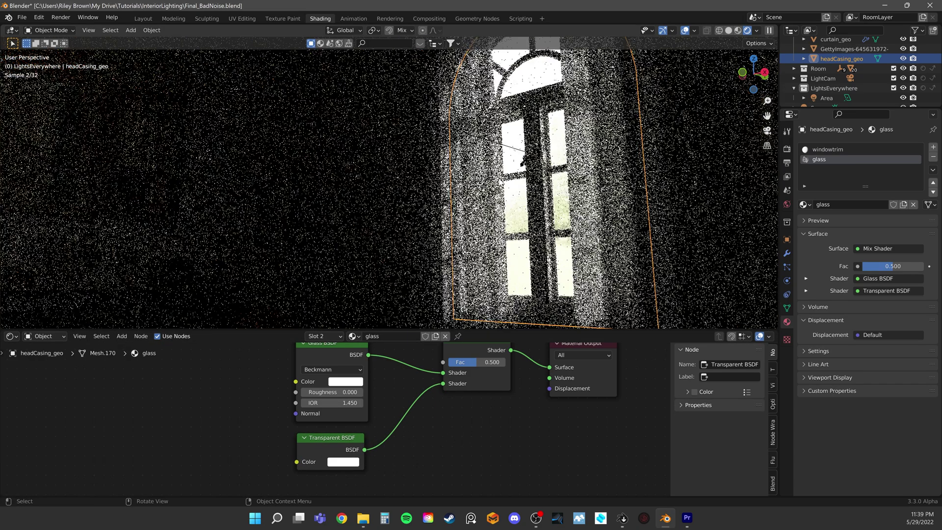
# View through the scene camera and tidy the Glass and Transparent BSDF node positions.
pyautogui.press('KP_0')
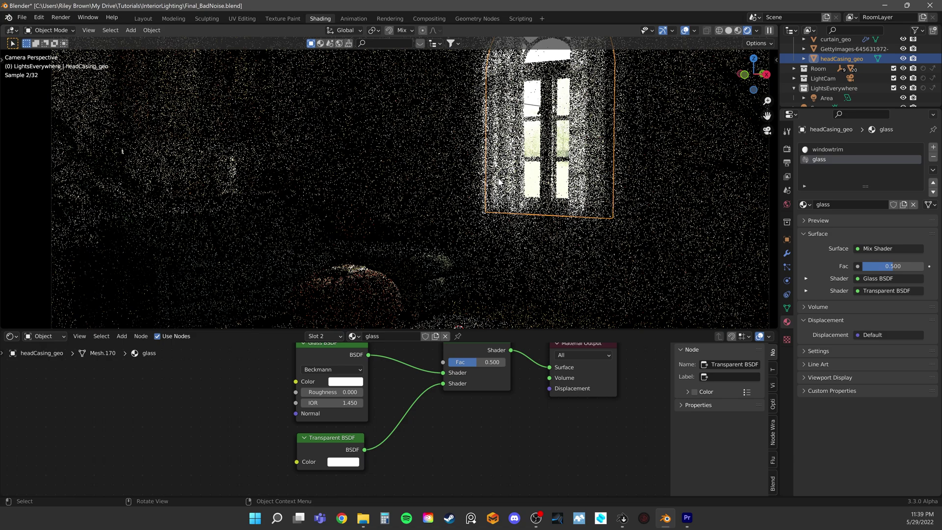
pyautogui.press('Home')
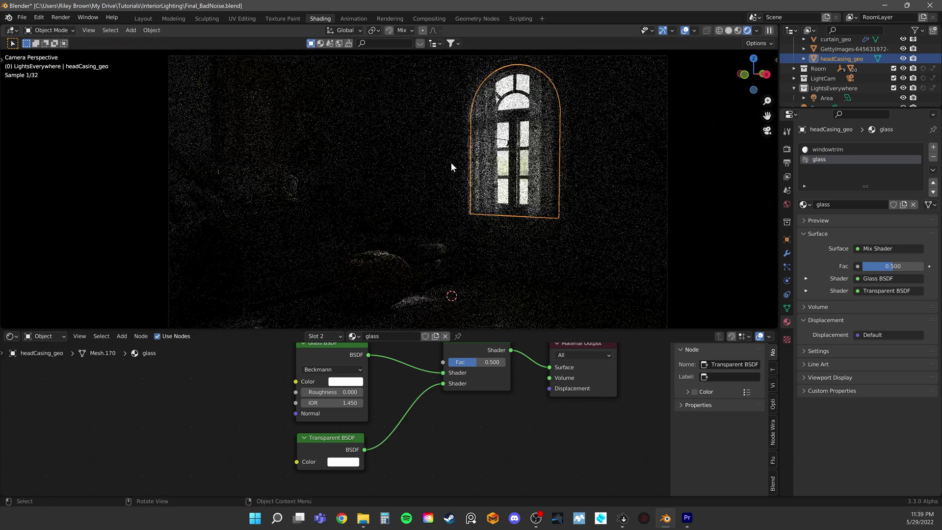
pyautogui.moveTo(338, 362); pyautogui.dragTo(356, 385, button='middle')
pyautogui.click(357, 372)
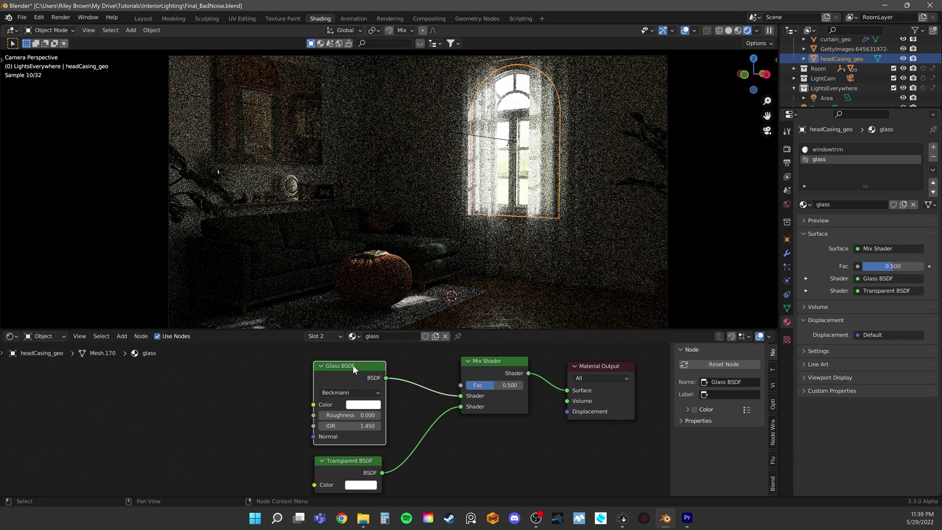
pyautogui.moveTo(362, 369)
pyautogui.mouseDown()
pyautogui.moveTo(344, 369)
pyautogui.moveTo(362, 371)
pyautogui.mouseUp()
pyautogui.moveTo(399, 430); pyautogui.dragTo(401, 390, button='middle')
pyautogui.moveTo(352, 422); pyautogui.dragTo(364, 423)
pyautogui.scroll(-1, 417, 380)
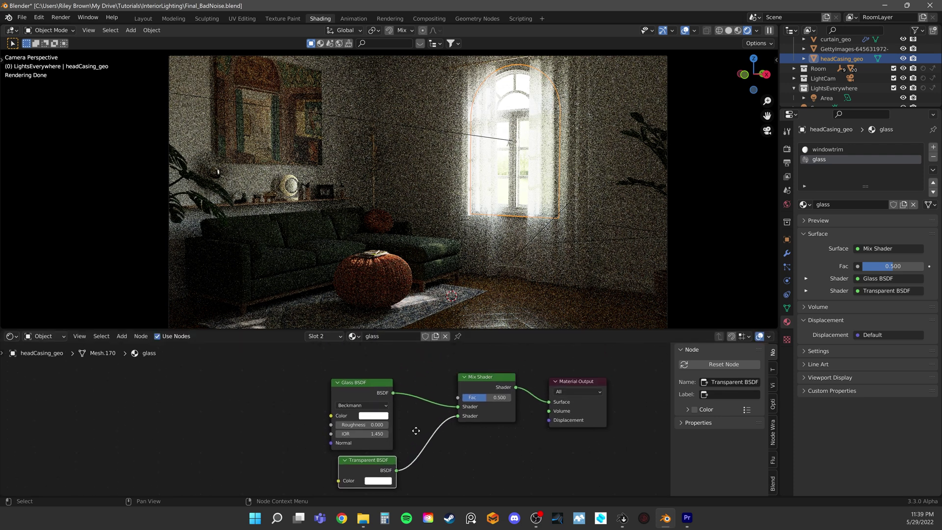
# Add a Light Path node, link Is Shadow Ray to the glass Mix Shader Fac, and deselect all.
pyautogui.moveTo(315, 343); pyautogui.dragTo(350, 405, button='middle')
pyautogui.hotkey('shift', 'a')
pyautogui.write('ligh')
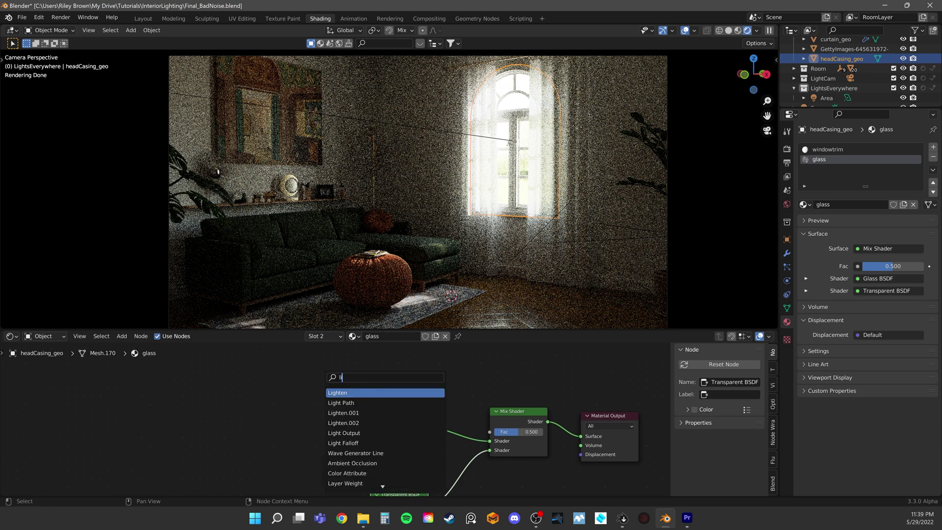
pyautogui.click(340, 402)
pyautogui.click(309, 368)
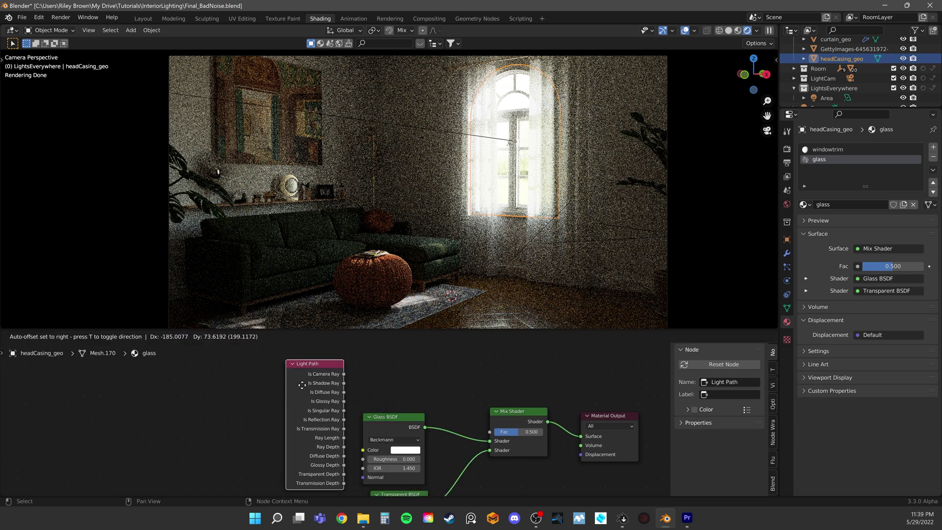
pyautogui.scroll(2, 309, 368)
pyautogui.moveTo(241, 383); pyautogui.dragTo(473, 464)
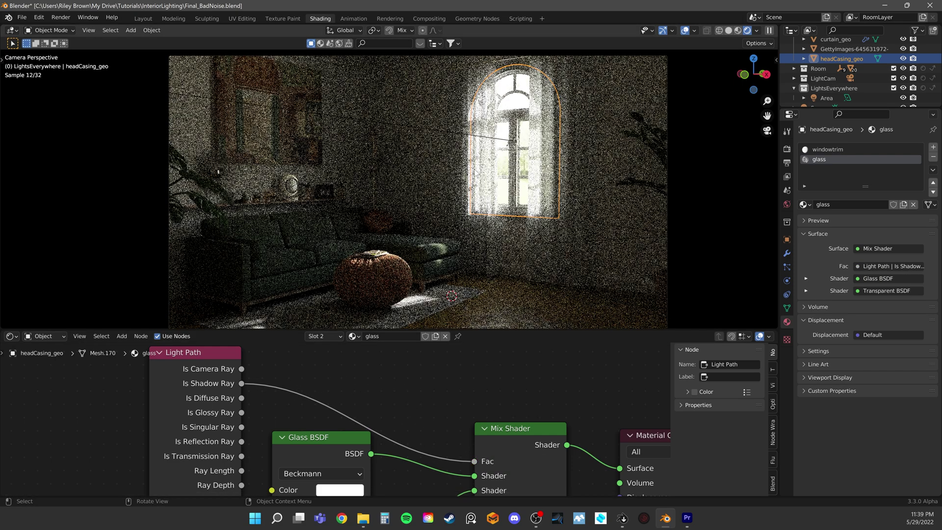
pyautogui.scroll(-1, 445, 182)
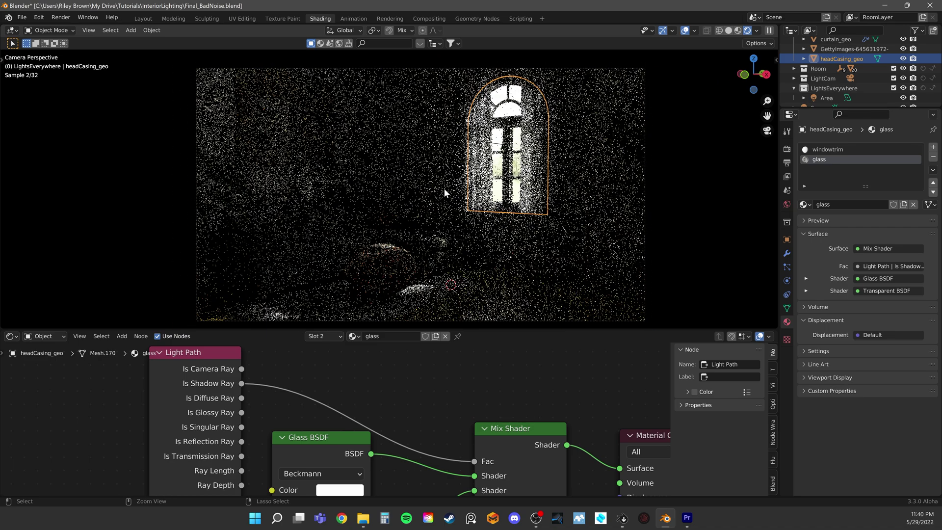
pyautogui.hotkey('alt', 'a')
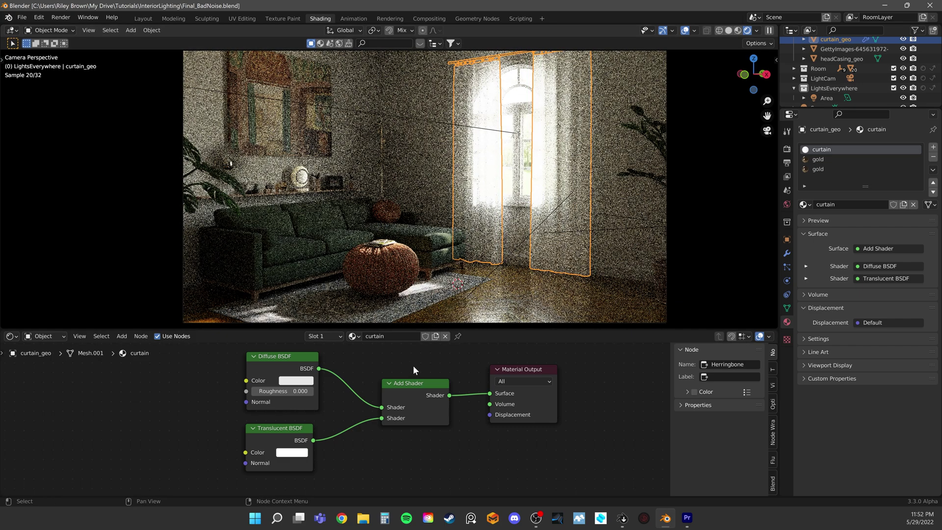
# Maximize the node editor, shift the curtain's Diffuse and Translucent BSDF nodes left, and restore the layout.
pyautogui.hotkey('ctrl', 'alt', 'space')
pyautogui.moveTo(485, 308); pyautogui.dragTo(376, 349, button='middle')
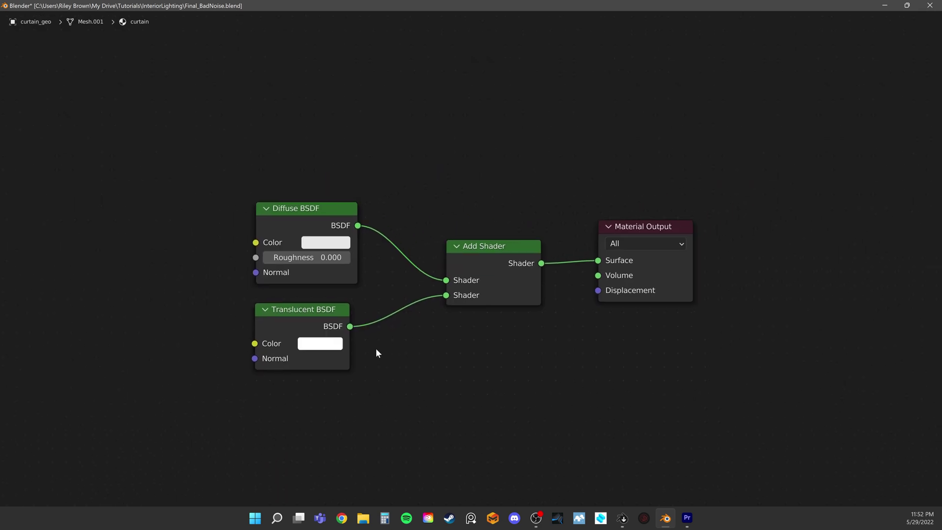
pyautogui.moveTo(315, 207); pyautogui.dragTo(307, 198)
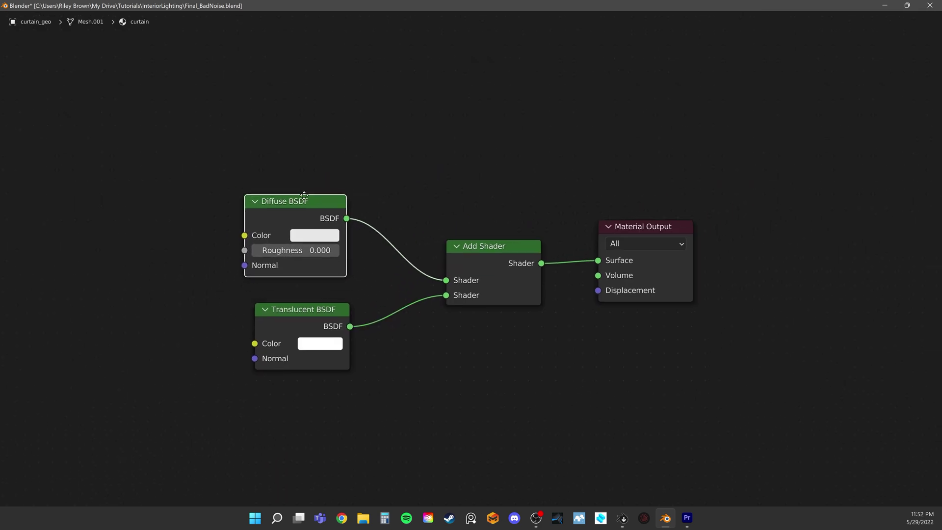
pyautogui.click(491, 250)
pyautogui.moveTo(322, 310); pyautogui.dragTo(316, 309)
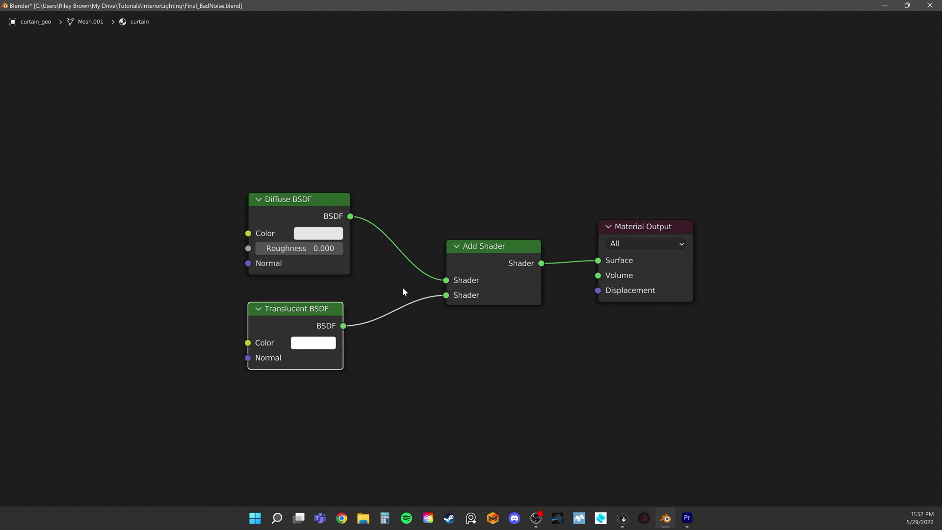
pyautogui.hotkey('ctrl', 'space')
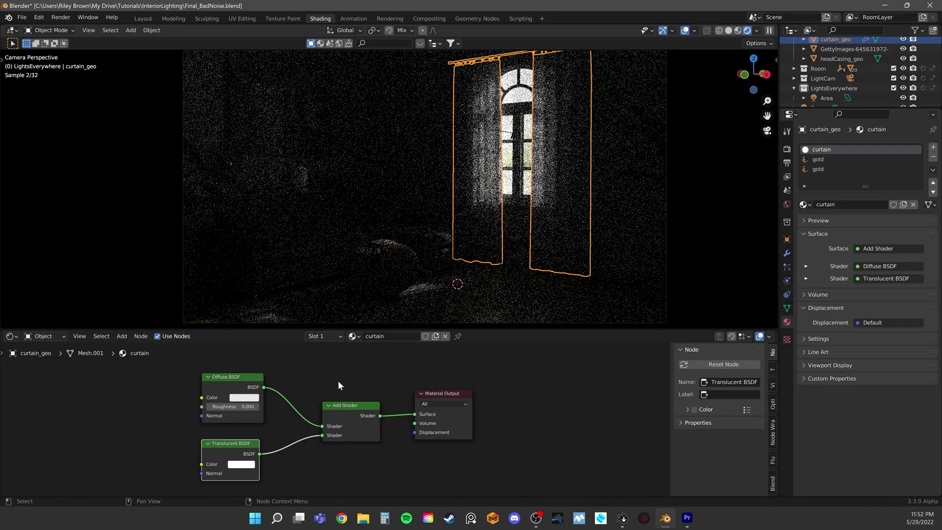
# Add a Mix Shader node and a Transparent BSDF node below it in the curtain material.
pyautogui.hotkey('shift', 'a')
pyautogui.write('mix')
pyautogui.press('Down')
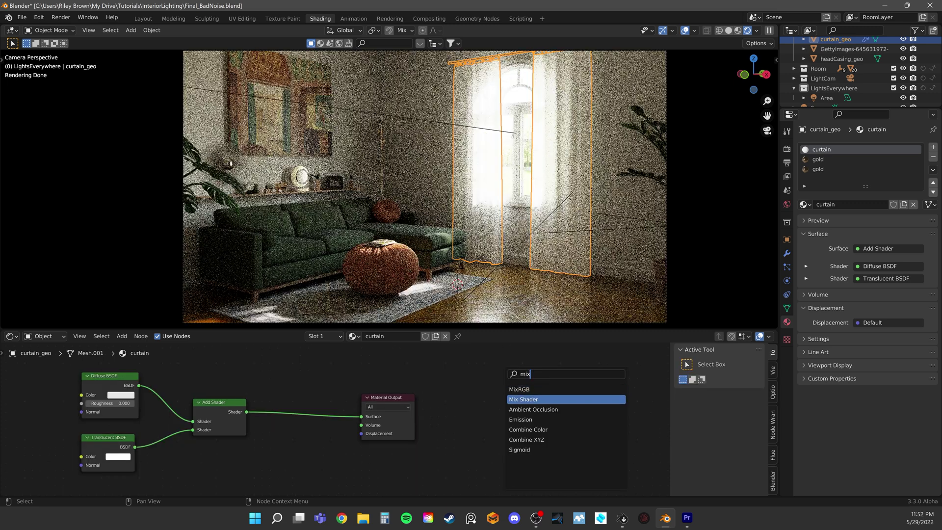
pyautogui.press('Return')
pyautogui.click(507, 395)
pyautogui.hotkey('shift', 'a')
pyautogui.click(455, 373)
pyautogui.write('transparent')
pyautogui.press('Return')
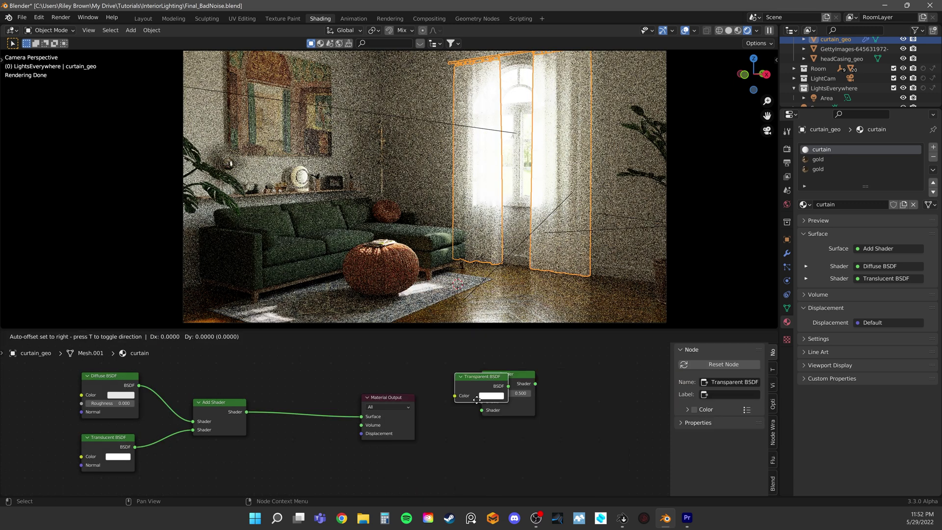
pyautogui.click(505, 456)
# Add a Light Path node to the left of the Mix Shader.
pyautogui.hotkey('shift', 'a')
pyautogui.write('light')
pyautogui.press('Return')
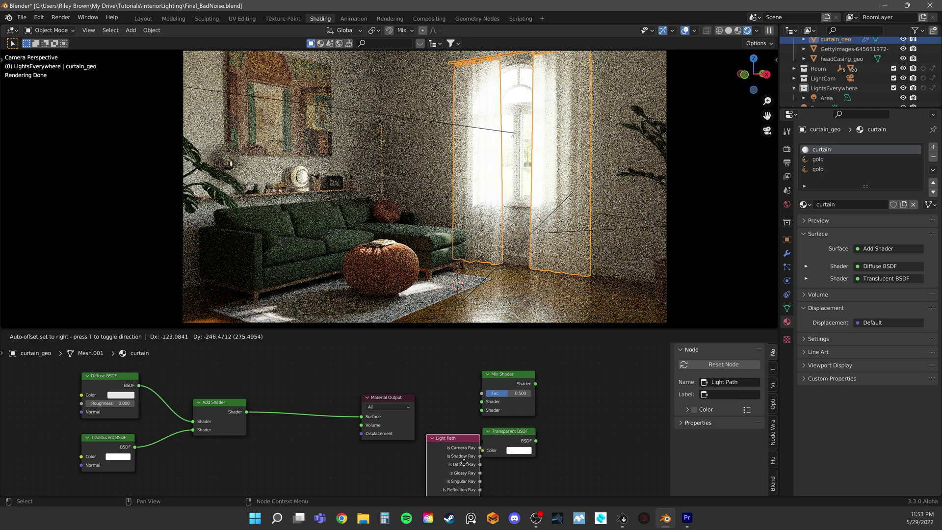
pyautogui.click(491, 397)
pyautogui.press('Home')
# Insert the Mix Shader before Material Output and connect Transparent BSDF to its second shader.
pyautogui.moveTo(593, 370); pyautogui.dragTo(363, 379)
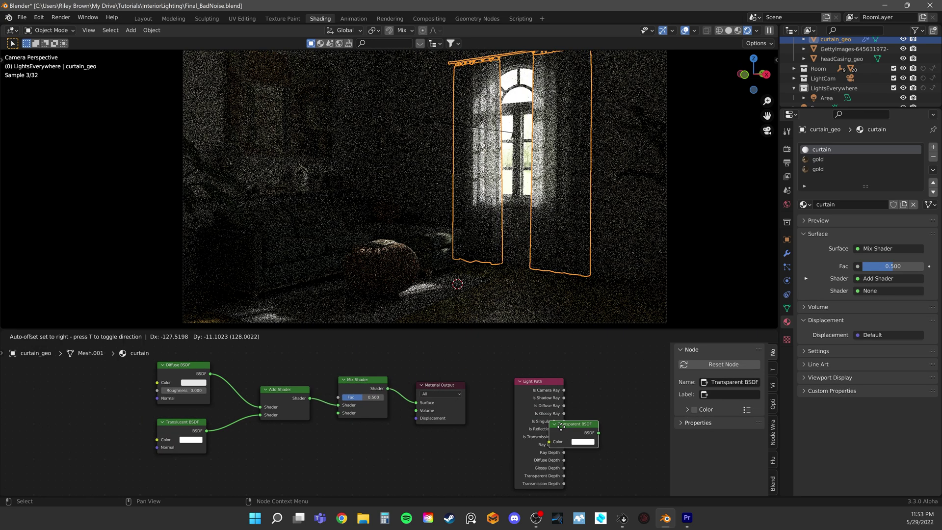
pyautogui.moveTo(589, 418); pyautogui.dragTo(338, 413)
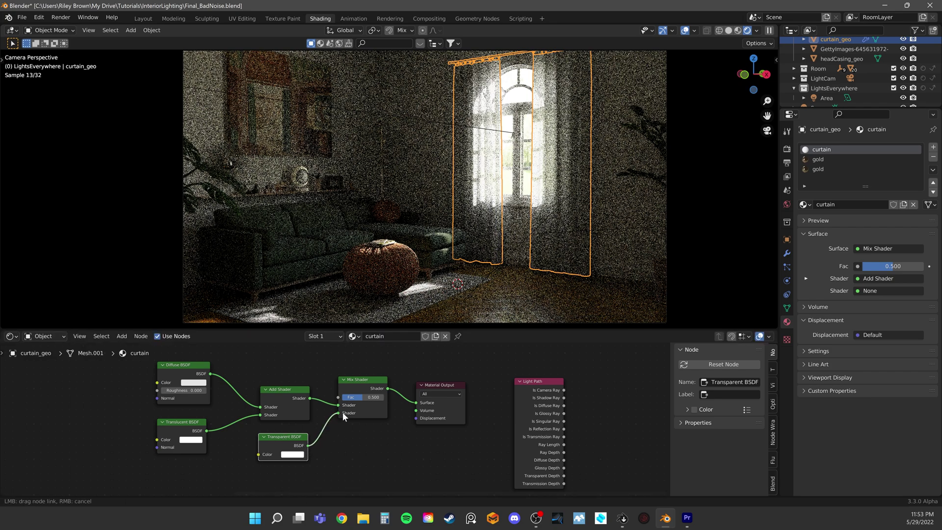
pyautogui.moveTo(536, 381); pyautogui.dragTo(603, 393, button='middle')
pyautogui.moveTo(604, 393); pyautogui.dragTo(480, 425)
pyautogui.scroll(2, 250, 379)
pyautogui.scroll(-2, 289, 414)
# Move the Light Path node into its final position.
pyautogui.press('g')
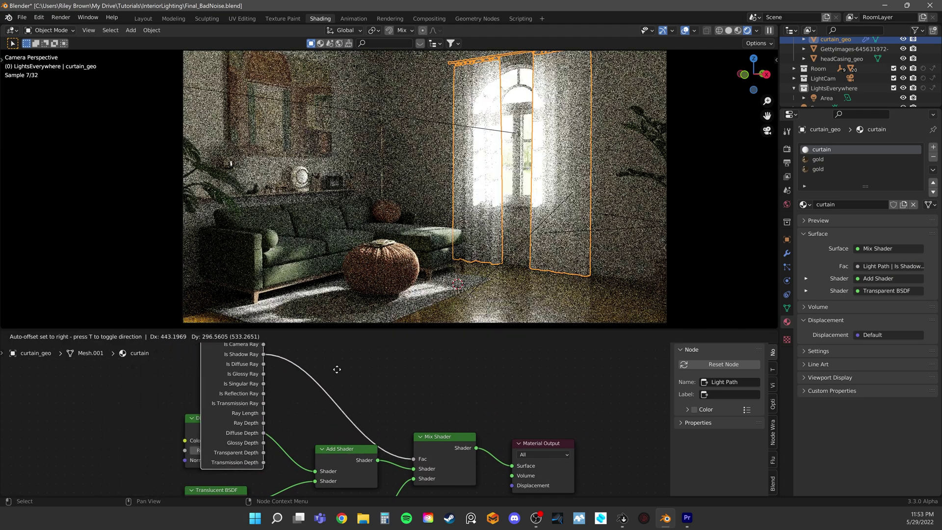
pyautogui.click(397, 388)
pyautogui.scroll(-2, 395, 358)
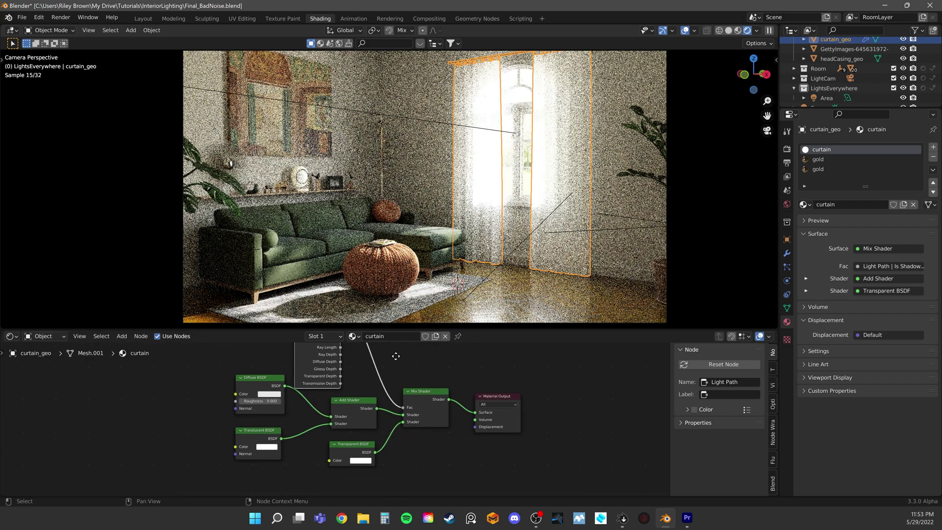
pyautogui.scroll(2, 396, 356)
# Set the Translucent BSDF colour to black with a brightness value of 0.
pyautogui.click(248, 445)
pyautogui.moveTo(307, 334); pyautogui.dragTo(307, 339)
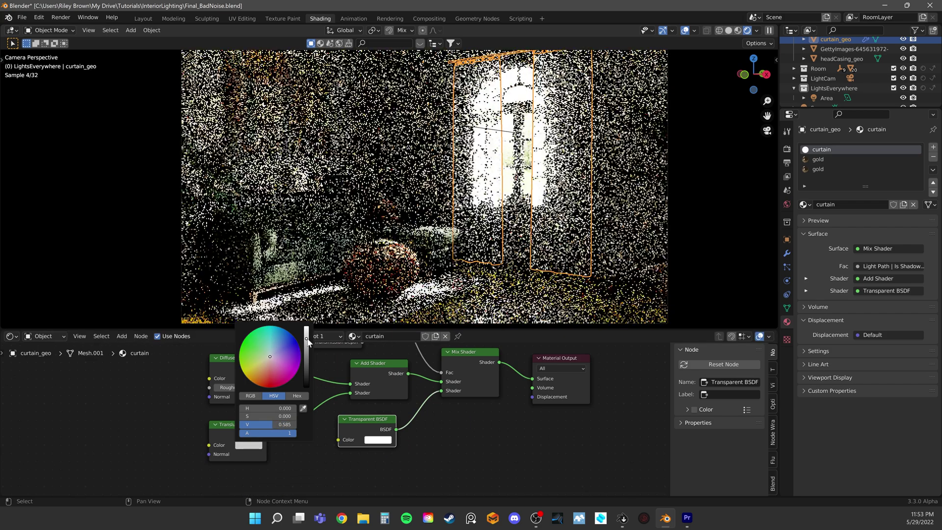
pyautogui.click(277, 424)
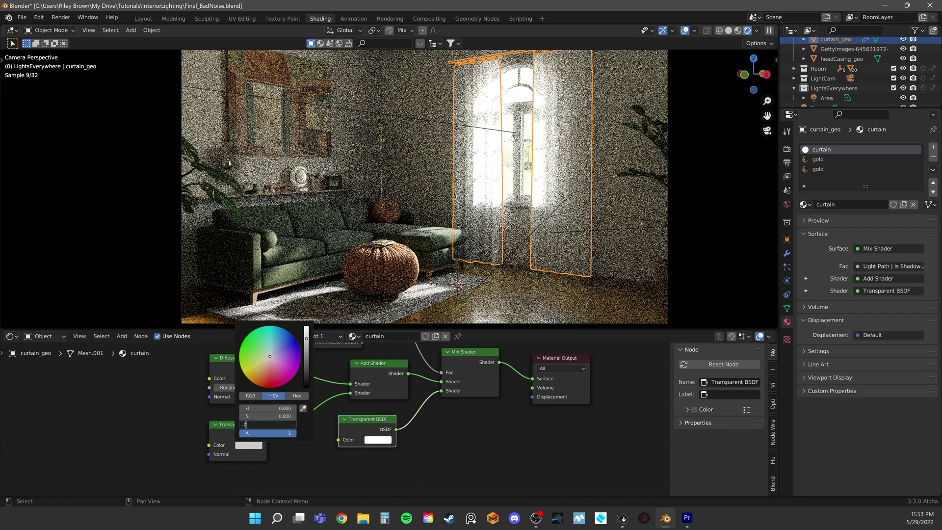
pyautogui.write('0')
pyautogui.press('Return')
pyautogui.click(434, 195)
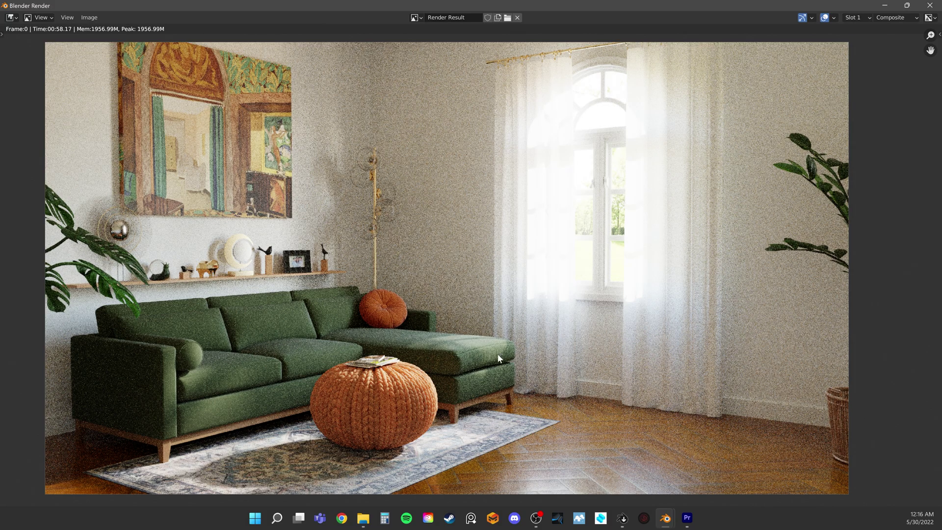
# Zoom and pan the Render Result to inspect grain around the chaise and pouf.
pyautogui.scroll(4, 507, 348)
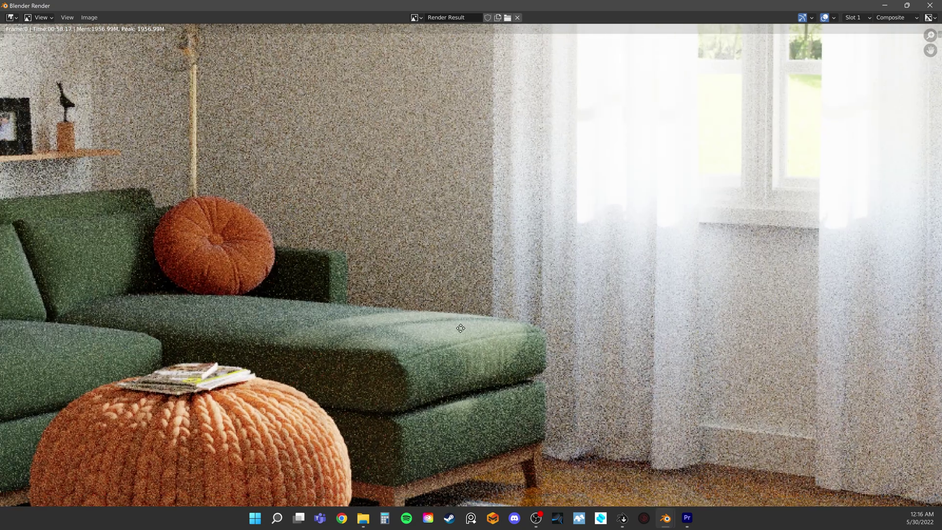
pyautogui.moveTo(460, 328); pyautogui.dragTo(477, 331, button='middle')
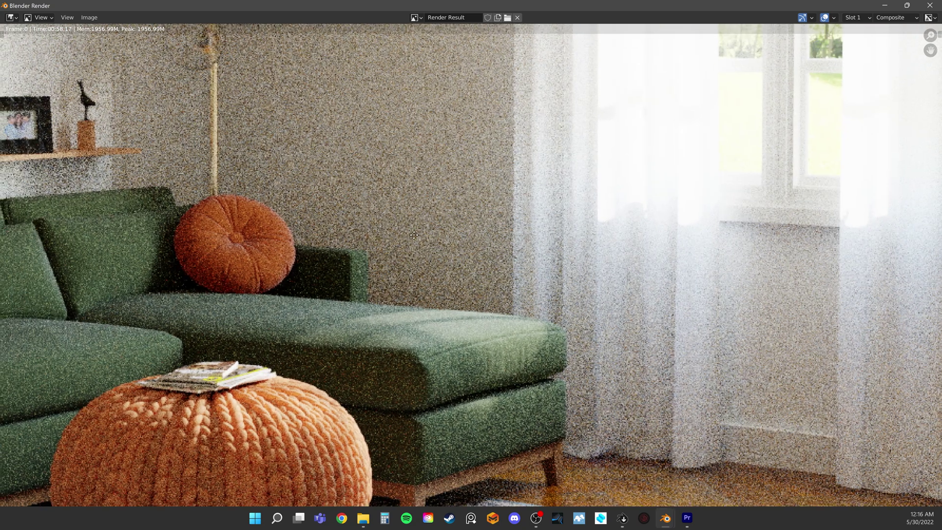
pyautogui.moveTo(416, 220); pyautogui.dragTo(447, 176, button='middle')
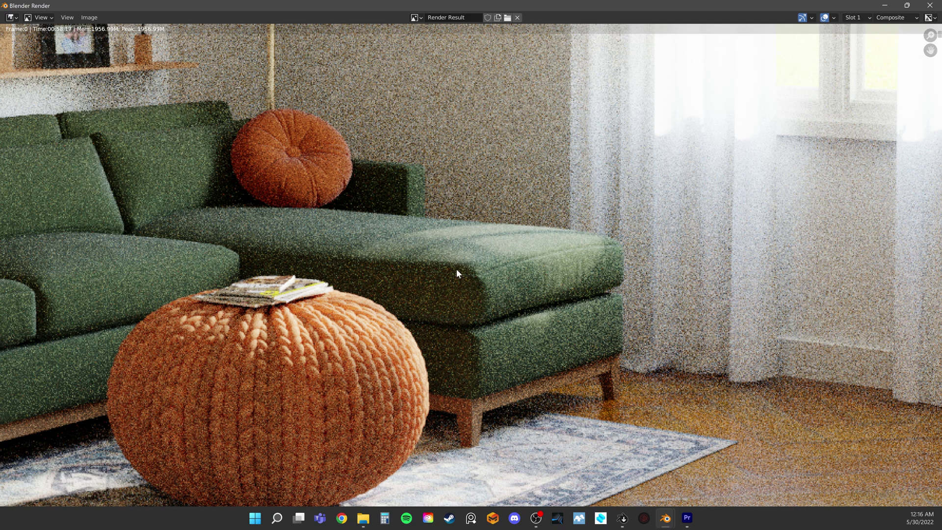
pyautogui.moveTo(456, 274); pyautogui.dragTo(449, 217, button='middle')
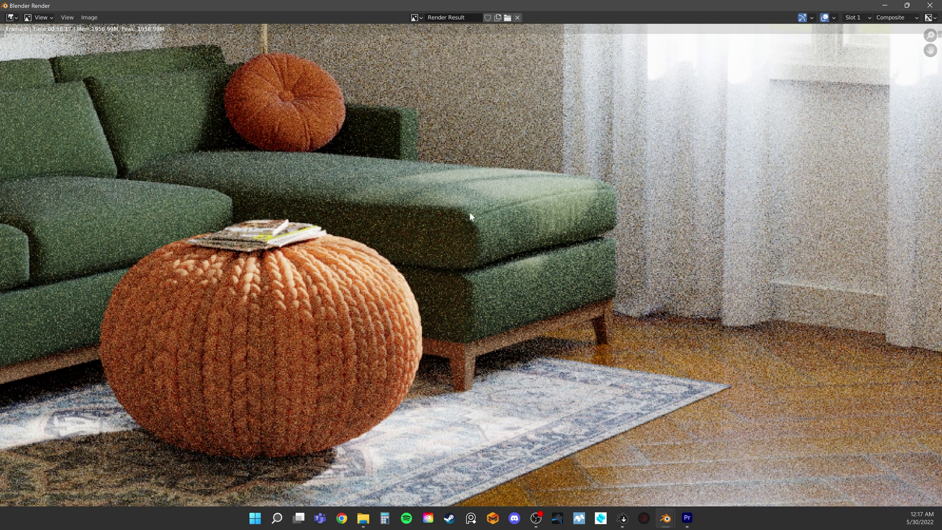
pyautogui.scroll(-3, 466, 226)
pyautogui.moveTo(452, 196); pyautogui.dragTo(454, 290, button='middle')
pyautogui.moveTo(445, 211); pyautogui.dragTo(410, 270, button='middle')
pyautogui.scroll(-2, 444, 255)
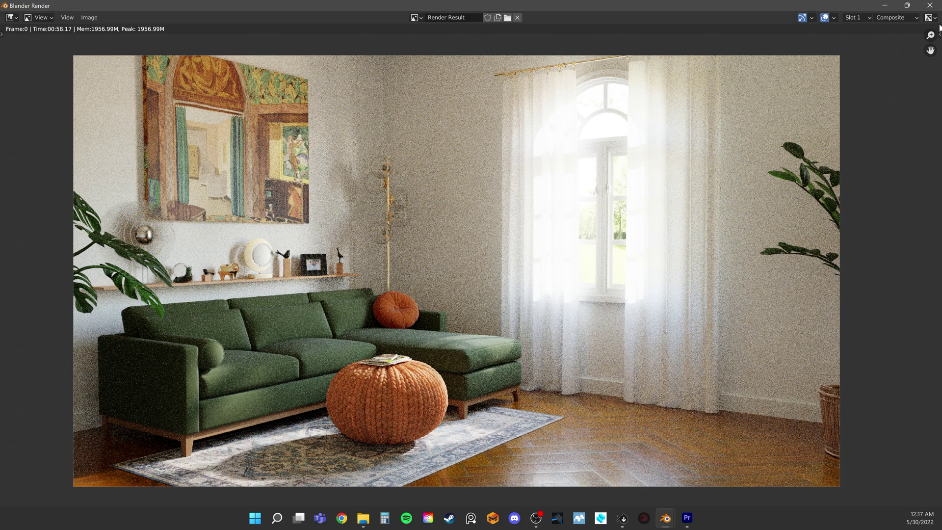
# Close the render window, switch to Compositing, and arrange the Render Layers and Composite nodes.
pyautogui.click(928, 5)
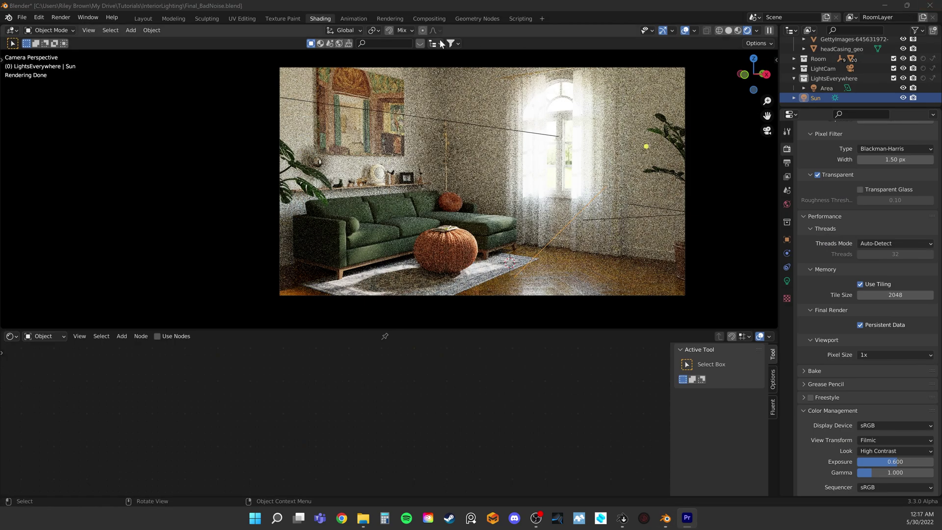
pyautogui.click(421, 18)
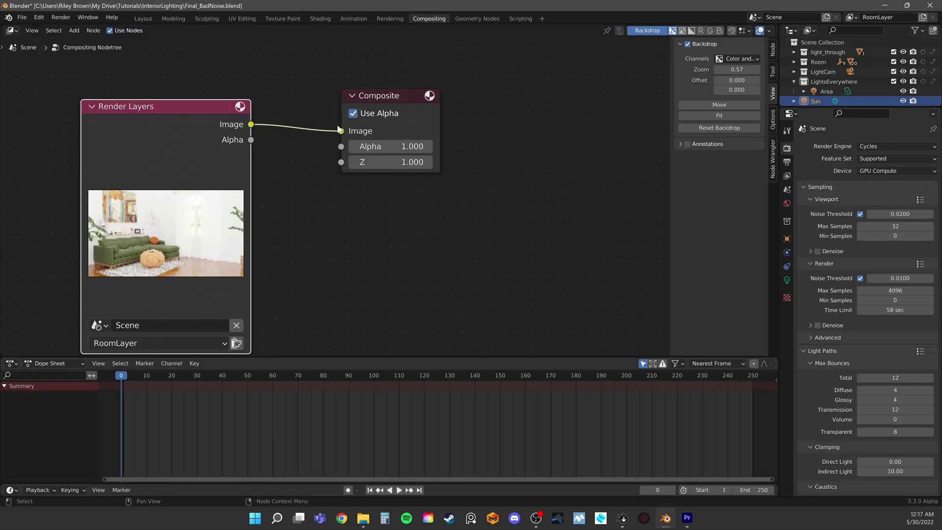
pyautogui.moveTo(204, 115); pyautogui.dragTo(184, 99)
pyautogui.moveTo(381, 96); pyautogui.dragTo(392, 97)
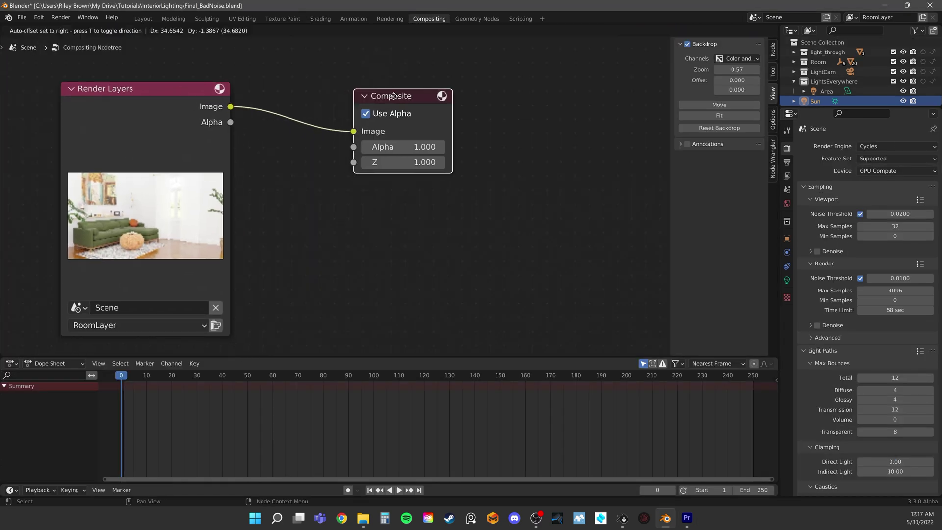
pyautogui.moveTo(198, 88); pyautogui.dragTo(218, 87)
pyautogui.moveTo(311, 144); pyautogui.dragTo(378, 132, button='middle')
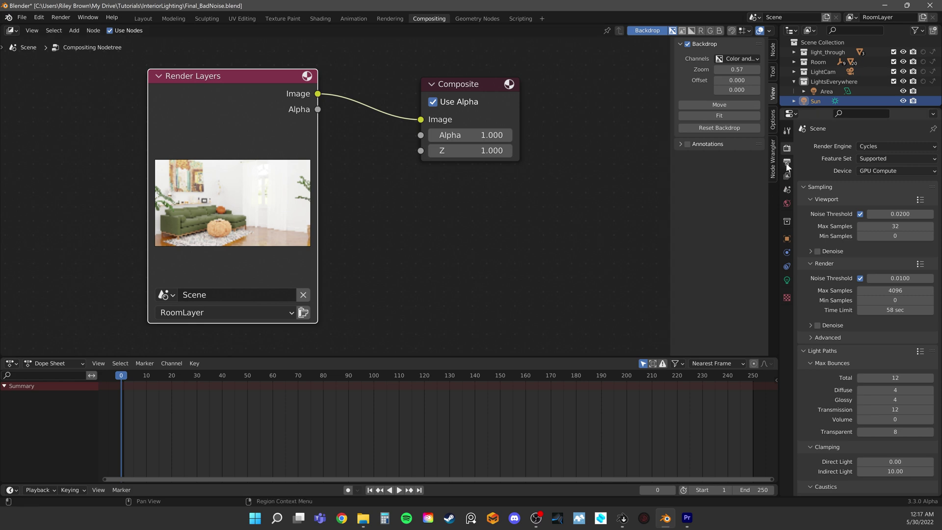
# Enable the Cryptomatte Material pass in View Layer properties, then go to Render properties.
pyautogui.click(786, 175)
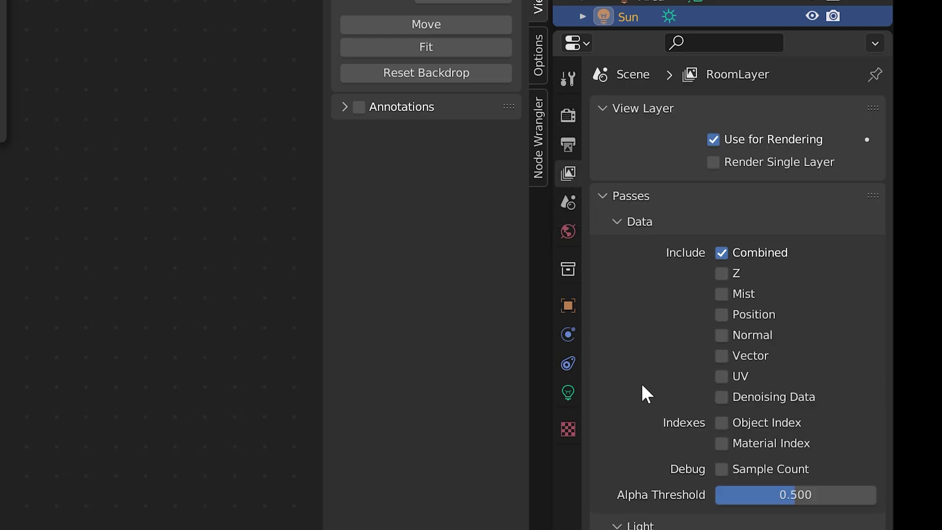
pyautogui.scroll(-15, 642, 378)
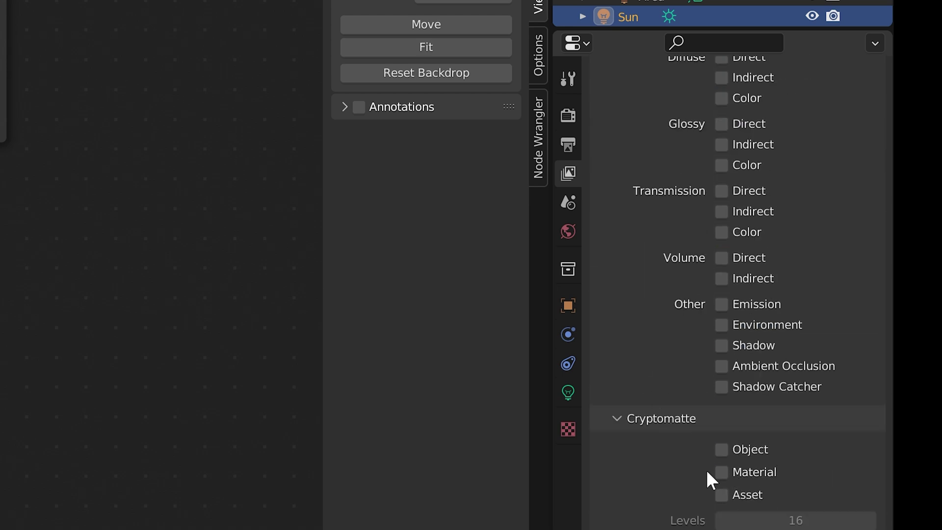
pyautogui.click(725, 472)
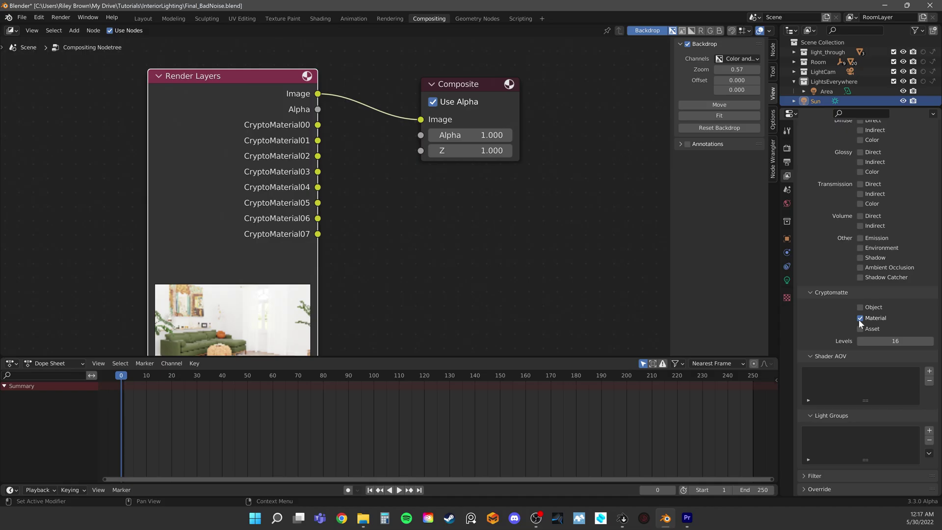
pyautogui.moveTo(252, 80); pyautogui.dragTo(223, 62)
pyautogui.click(787, 148)
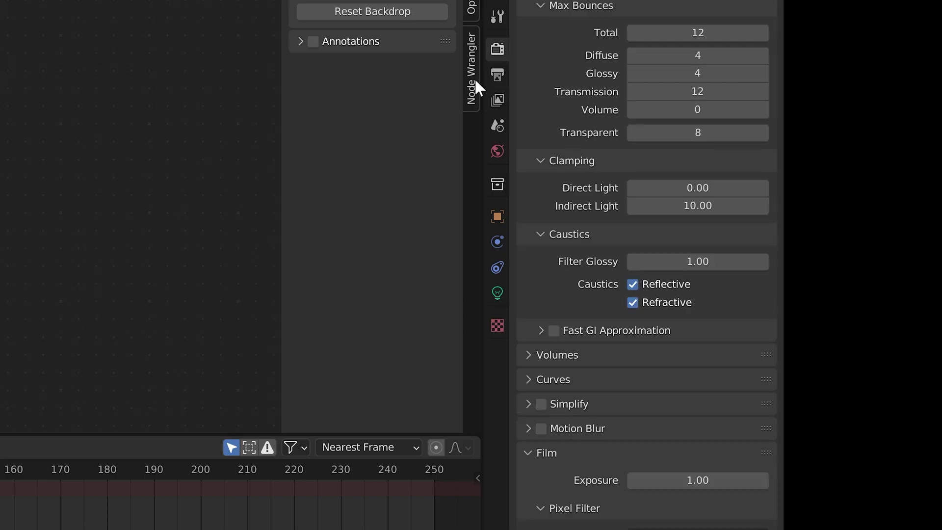
pyautogui.scroll(15, 622, 347)
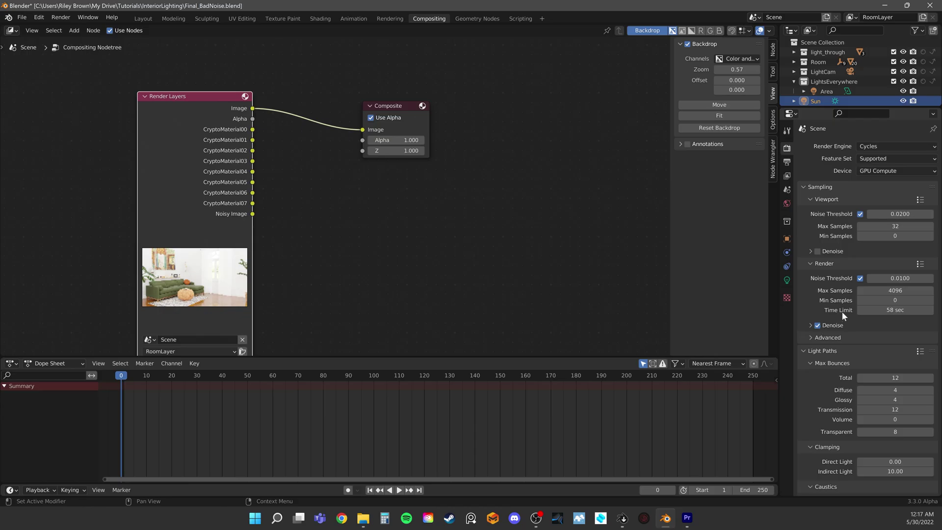
# Insert a Mix node into the Image-to-Composite link.
pyautogui.hscroll(-5, 466, 233)
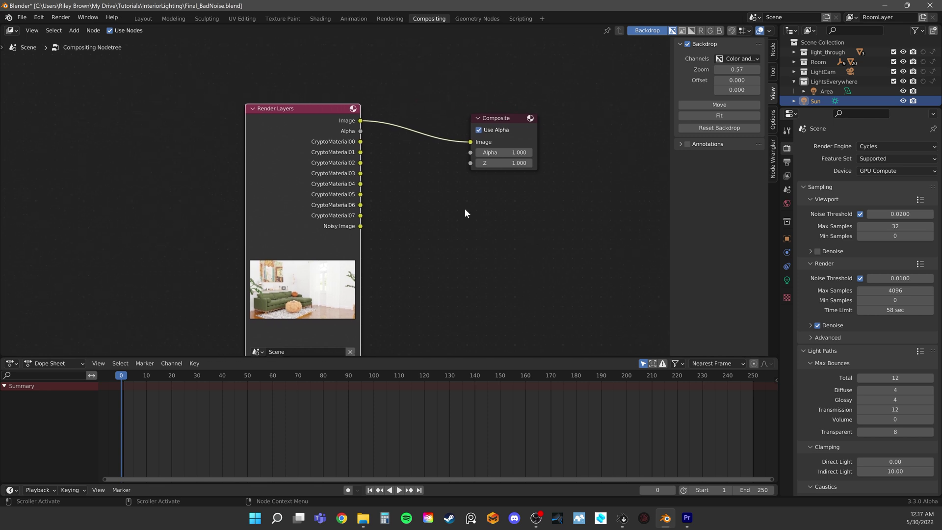
pyautogui.scroll(2, 464, 208)
pyautogui.moveTo(384, 191); pyautogui.dragTo(324, 207, button='middle')
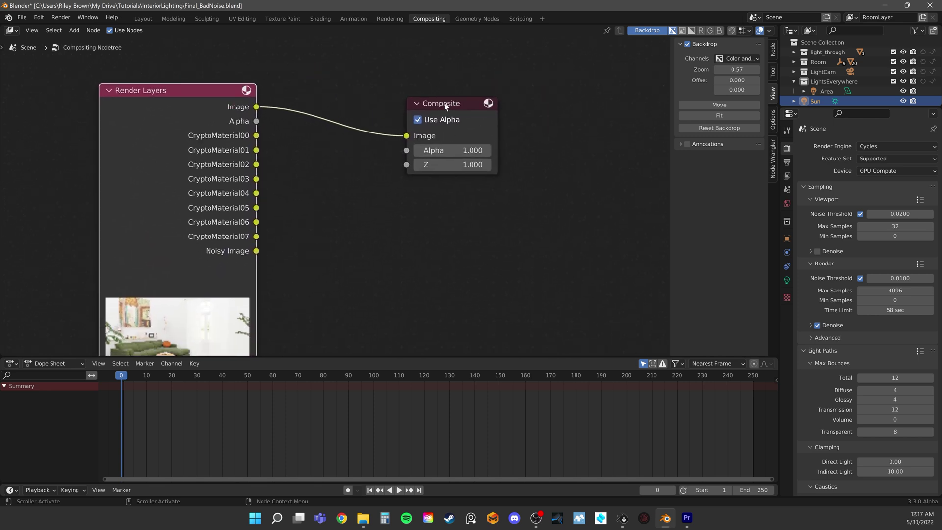
pyautogui.moveTo(445, 106); pyautogui.dragTo(475, 88)
pyautogui.moveTo(344, 149); pyautogui.dragTo(354, 182, button='middle')
pyautogui.scroll(-3, 383, 105)
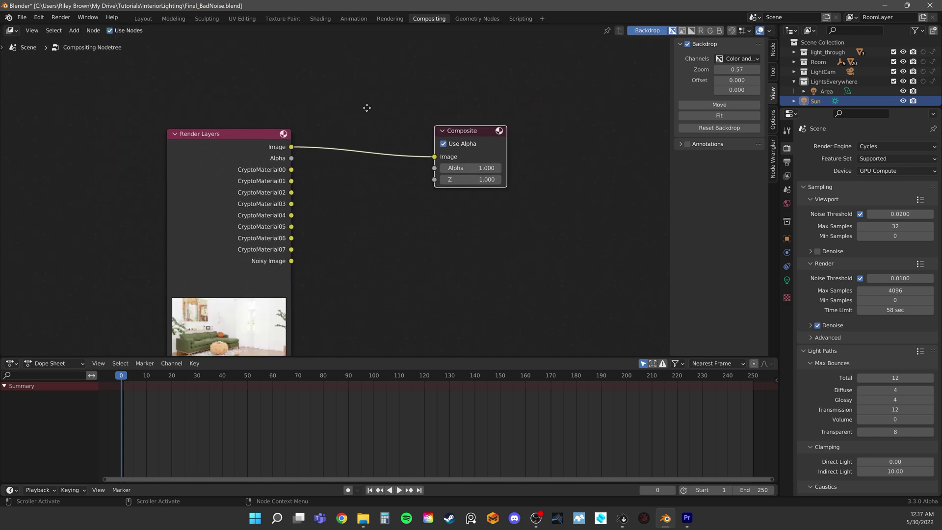
pyautogui.hotkey('shift', 'a')
pyautogui.write('mix')
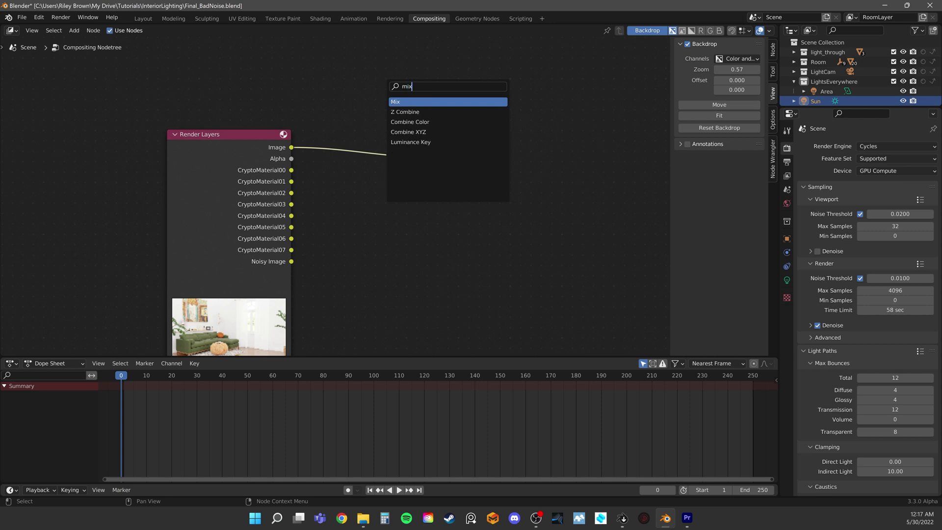
pyautogui.press('Return')
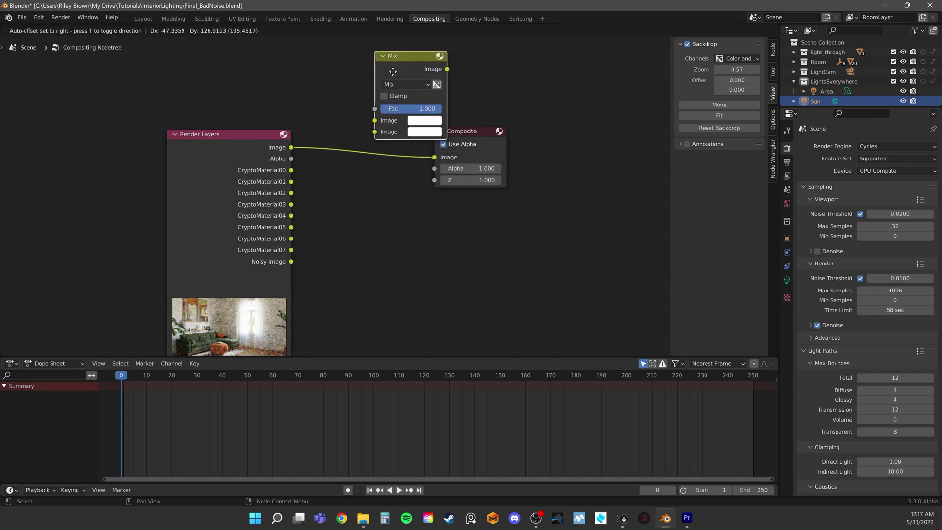
pyautogui.click(382, 119)
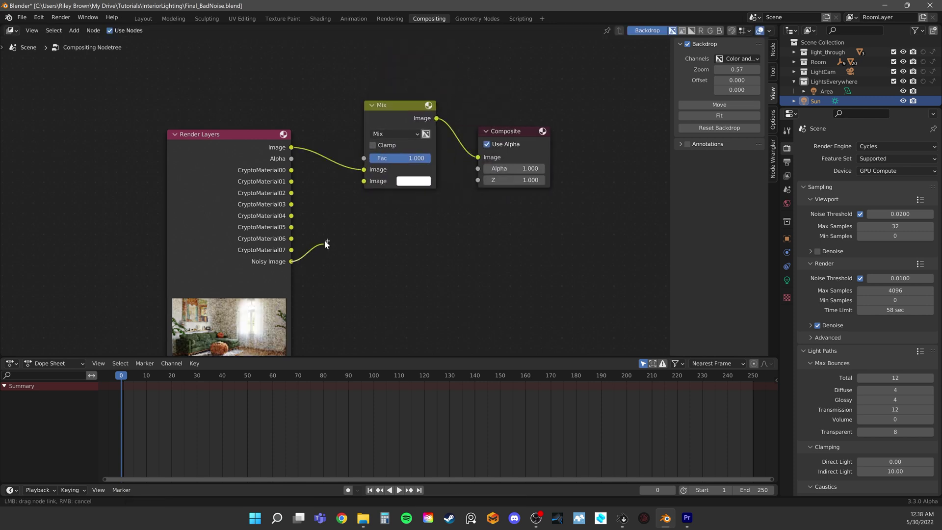
# Connect Noisy Image to the Mix's second image, set Fac to 0.750, and tidy the nodes.
pyautogui.moveTo(325, 244); pyautogui.dragTo(369, 181)
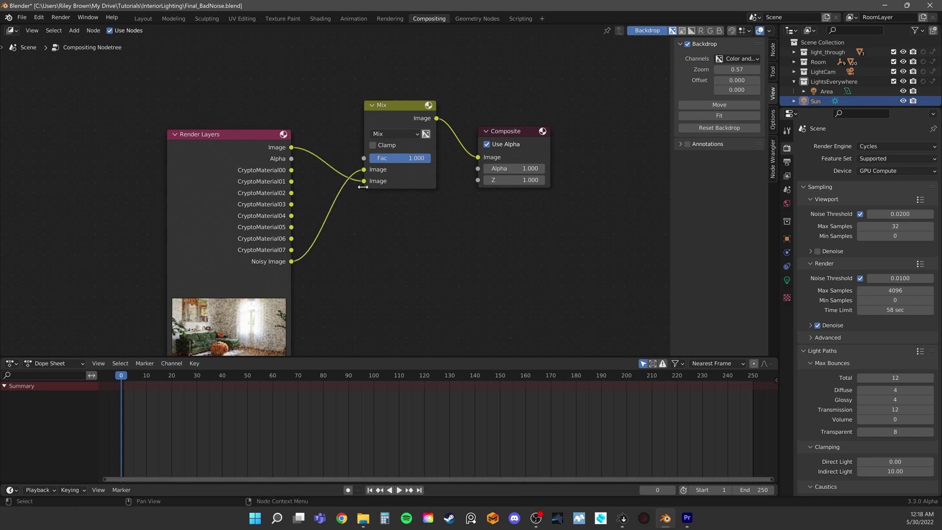
pyautogui.moveTo(411, 158)
pyautogui.mouseDown()
pyautogui.moveTo(373, 158)
pyautogui.moveTo(416, 158)
pyautogui.mouseUp()
pyautogui.click(400, 158)
pyautogui.press('BackSpace')
pyautogui.write('.75')
pyautogui.press('Return')
pyautogui.moveTo(509, 131); pyautogui.dragTo(553, 94)
pyautogui.moveTo(261, 142); pyautogui.dragTo(223, 140)
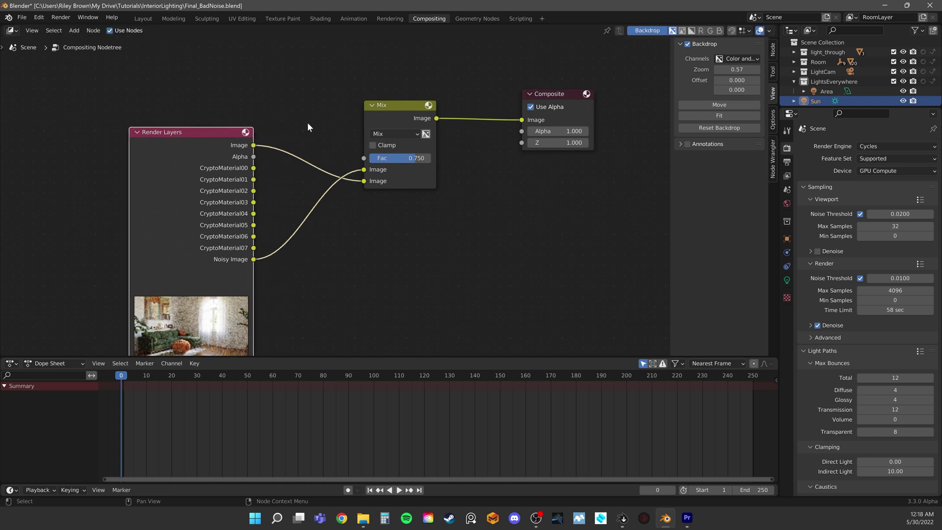
pyautogui.moveTo(307, 122); pyautogui.dragTo(260, 90, button='middle')
# Duplicate the Mix node, feed it Image and Noisy Image, and set its Fac to 1.000.
pyautogui.click(357, 74)
pyautogui.hotkey('shift', 'd')
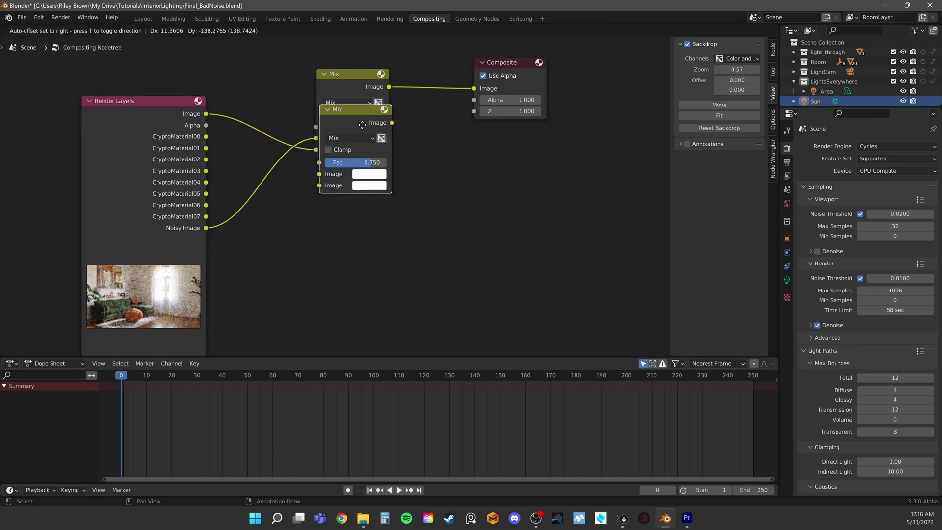
pyautogui.click(357, 182)
pyautogui.moveTo(206, 114); pyautogui.dragTo(316, 246)
pyautogui.moveTo(206, 228); pyautogui.dragTo(317, 245)
pyautogui.click(364, 234)
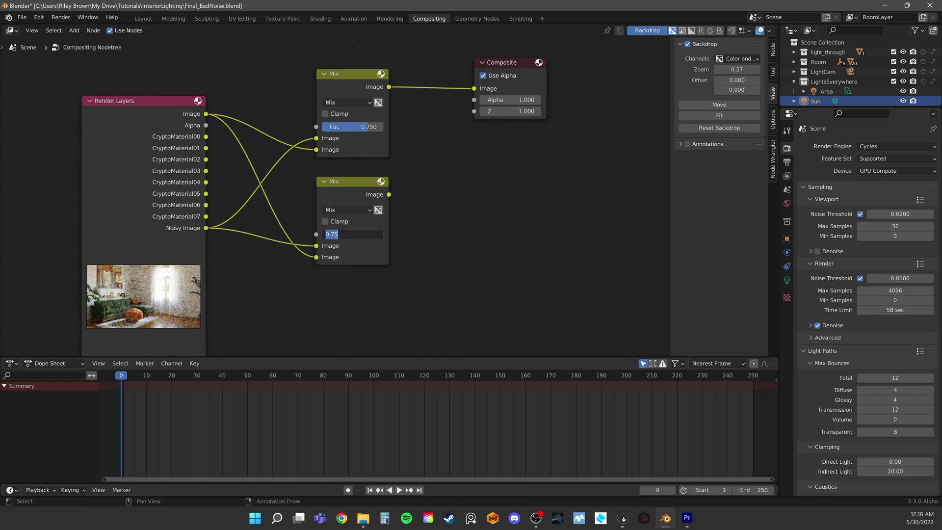
pyautogui.write('1')
pyautogui.press('Return')
# Add a third Mix node on the right and connect the upper Mix output into it.
pyautogui.moveTo(432, 182); pyautogui.dragTo(420, 220, button='middle')
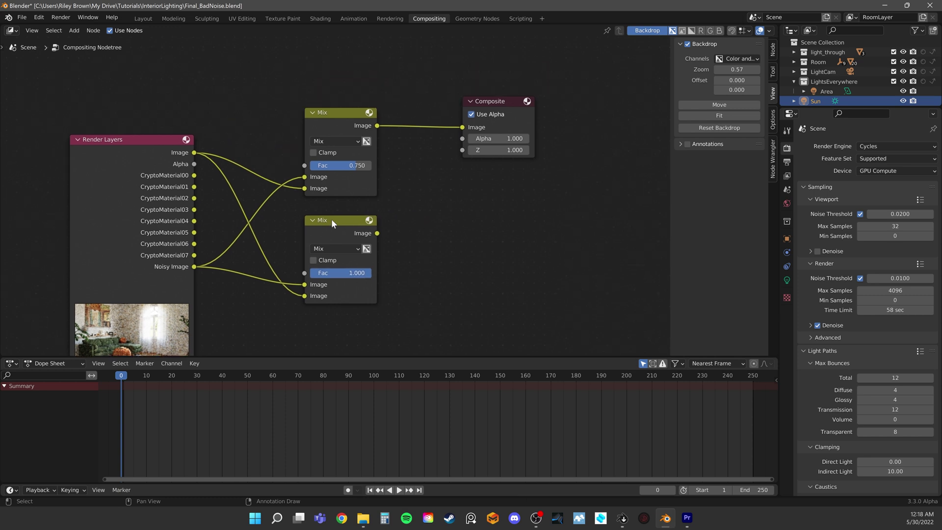
pyautogui.moveTo(331, 218); pyautogui.dragTo(335, 245)
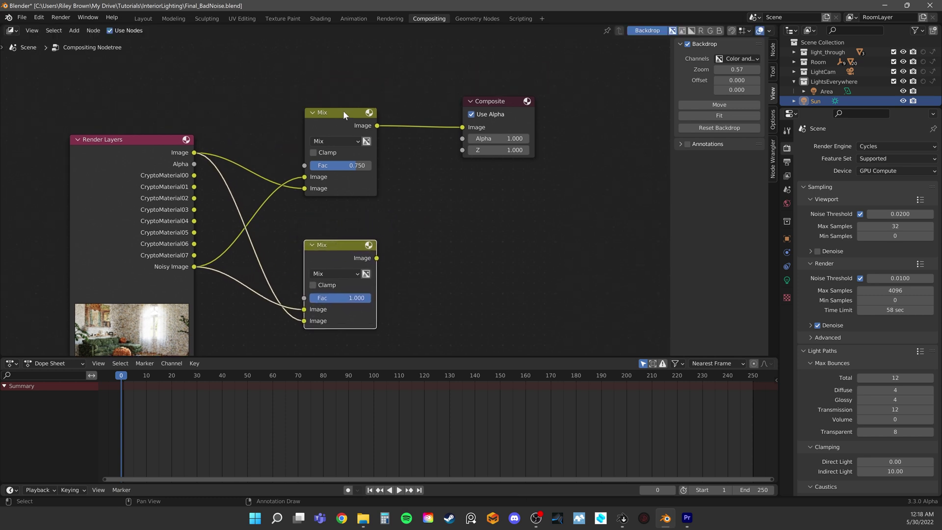
pyautogui.moveTo(343, 112); pyautogui.dragTo(340, 120)
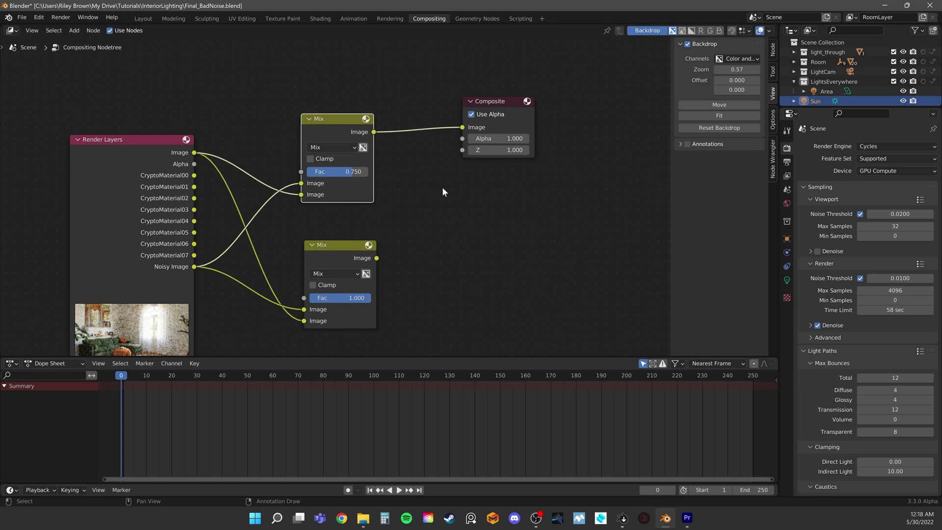
pyautogui.hotkey('shift', 'a')
pyautogui.click(465, 195)
pyautogui.write('mix')
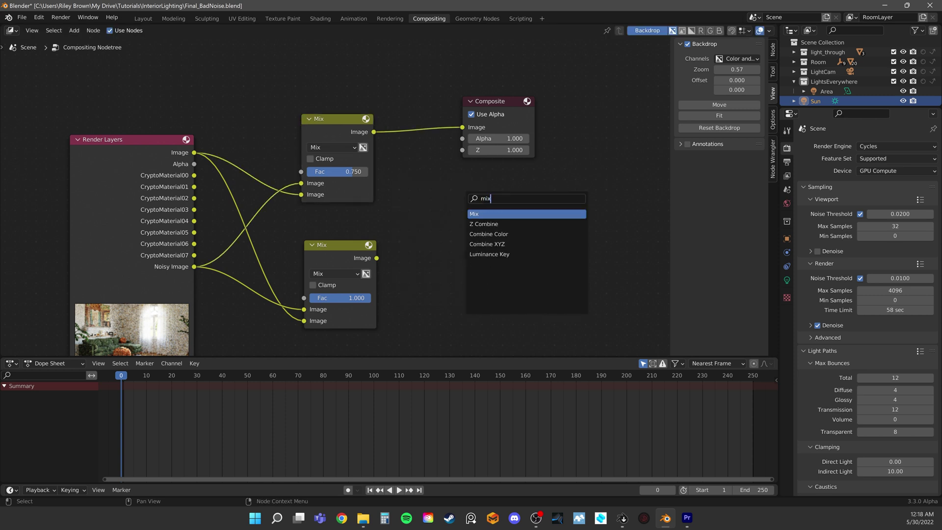
pyautogui.press('Return')
pyautogui.click(431, 206)
pyautogui.moveTo(375, 132); pyautogui.dragTo(403, 258)
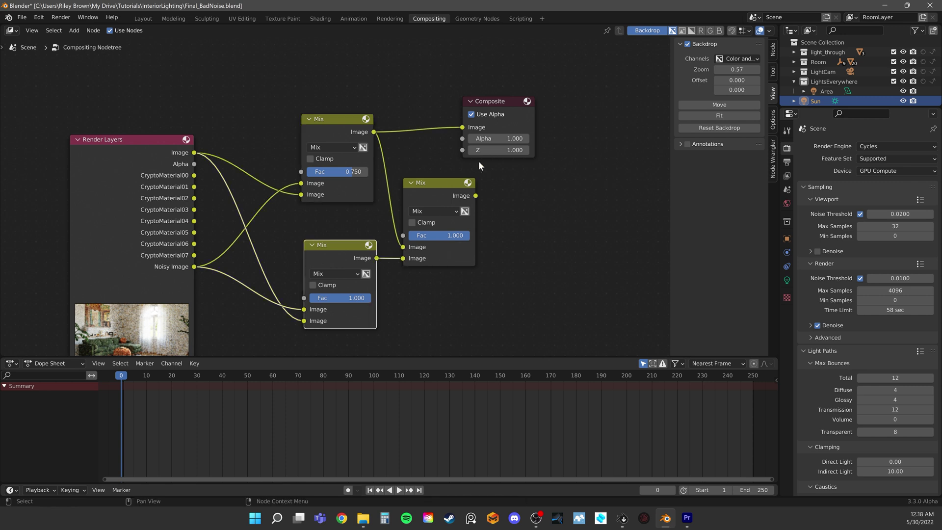
pyautogui.moveTo(491, 101); pyautogui.dragTo(605, 102)
# Add a Cryptomatte node below the Mix nodes and feed it the render's Image.
pyautogui.moveTo(444, 184); pyautogui.dragTo(451, 160)
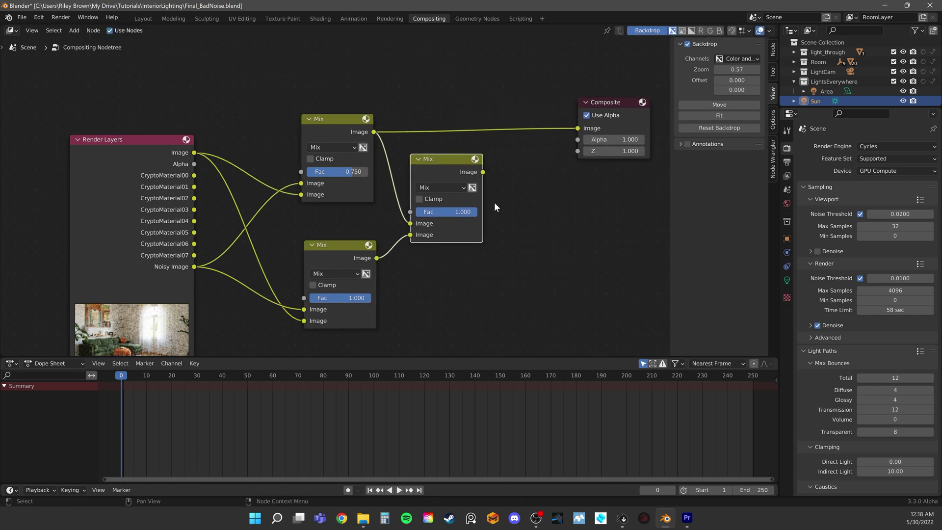
pyautogui.moveTo(490, 250); pyautogui.dragTo(446, 166, button='middle')
pyautogui.press('Home')
pyautogui.hotkey('shift', 'a')
pyautogui.write('cr')
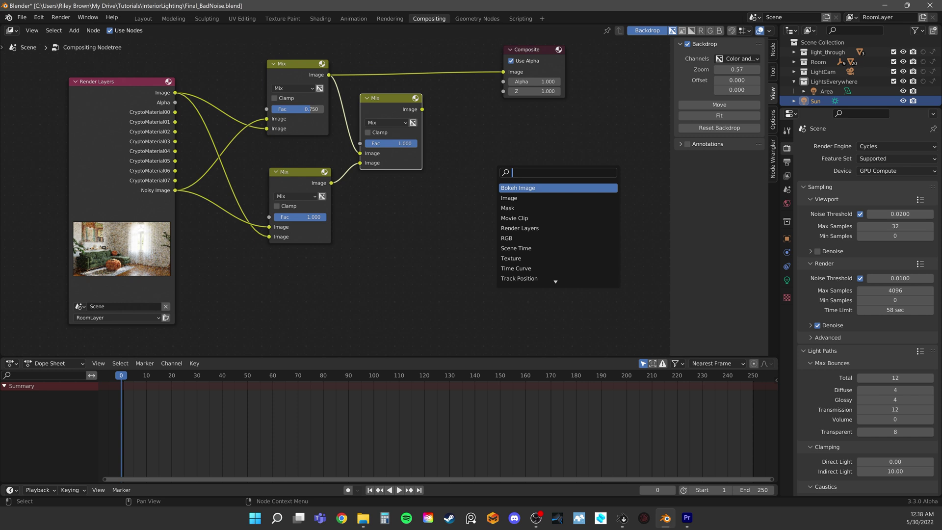
pyautogui.write('yp')
pyautogui.press('Return')
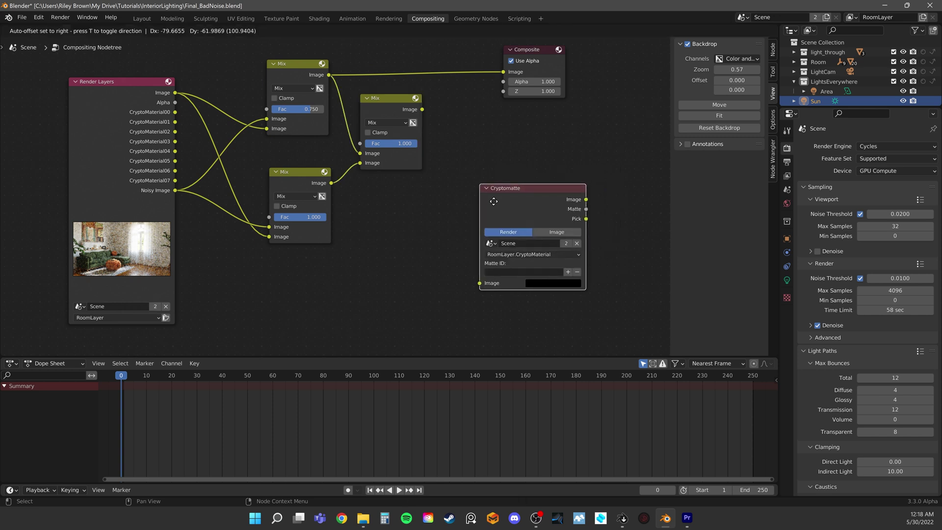
pyautogui.click(525, 187)
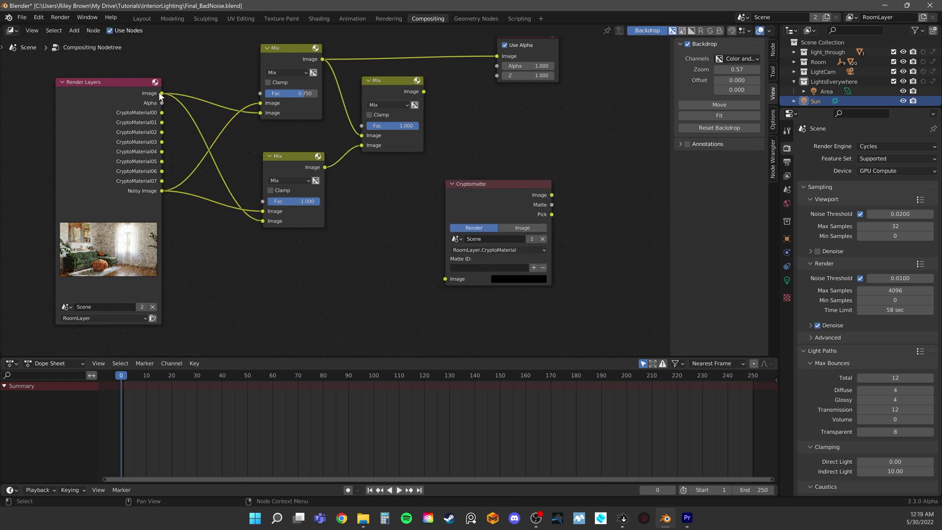
pyautogui.moveTo(158, 92); pyautogui.dragTo(444, 280)
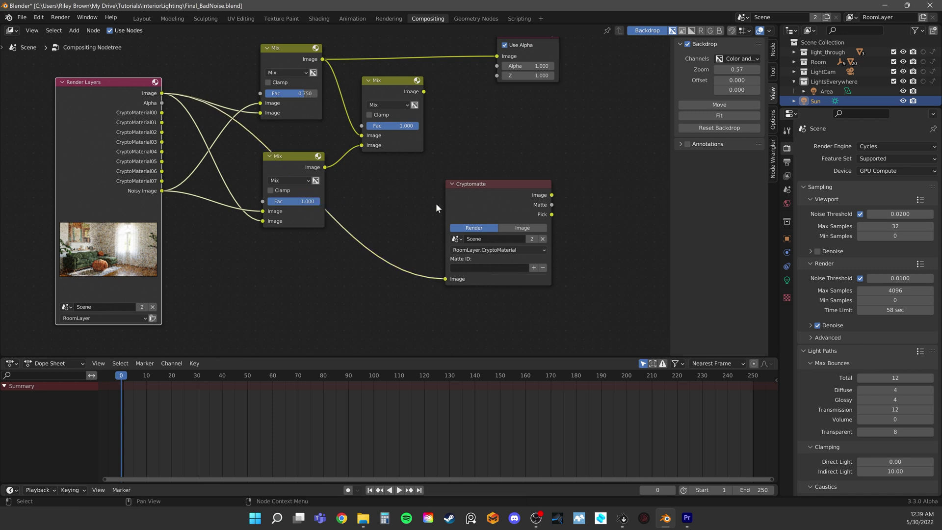
pyautogui.moveTo(436, 203); pyautogui.dragTo(261, 216, button='middle')
# Add a Viewer node to the compositor.
pyautogui.hotkey('shift', 'a')
pyautogui.click(518, 166)
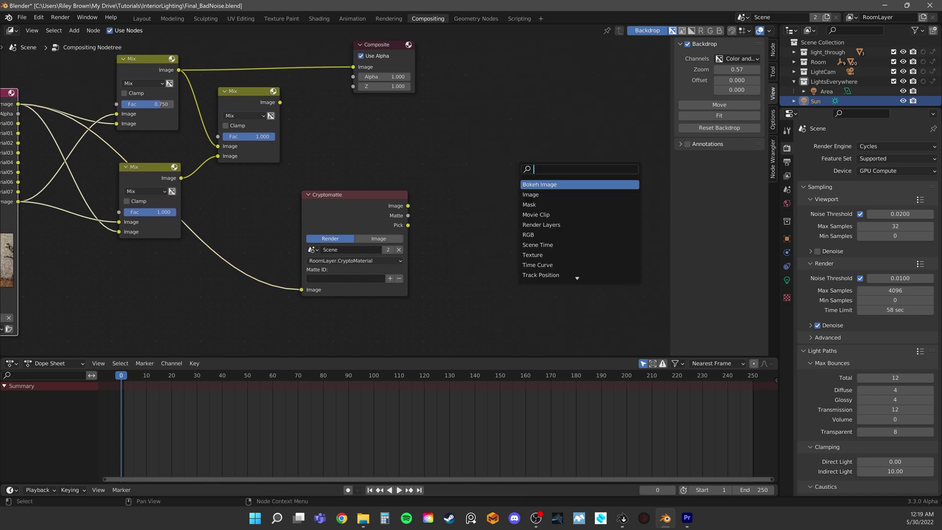
pyautogui.write('viewer')
pyautogui.press('Return')
# Link Cryptomatte Pick to the Viewer and eyedrop the wall to set Matte ID 'walls'.
pyautogui.scroll(2, 407, 229)
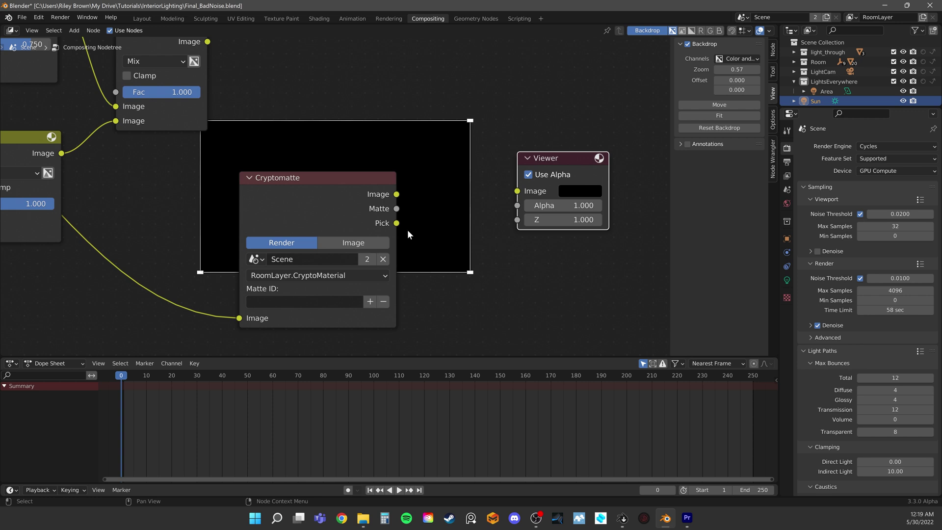
pyautogui.moveTo(396, 223); pyautogui.dragTo(420, 229)
pyautogui.moveTo(481, 193); pyautogui.dragTo(518, 191)
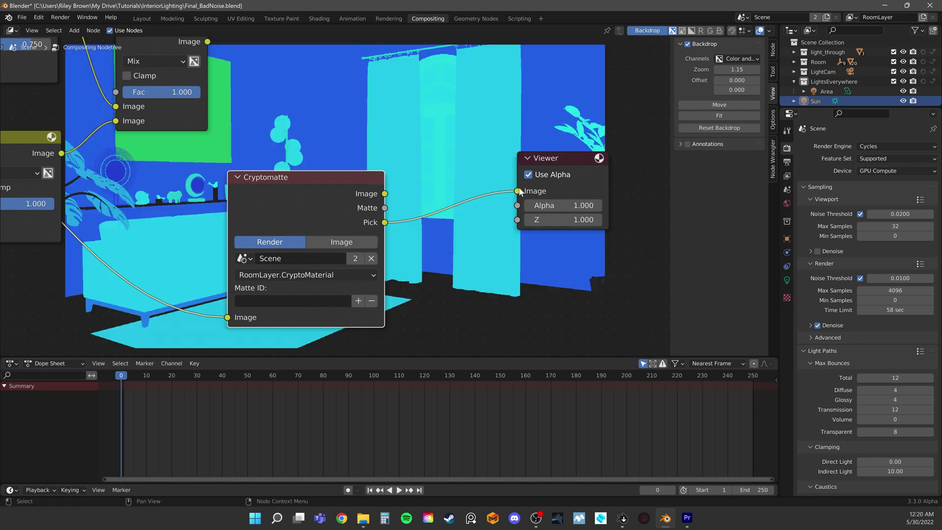
pyautogui.click(358, 300)
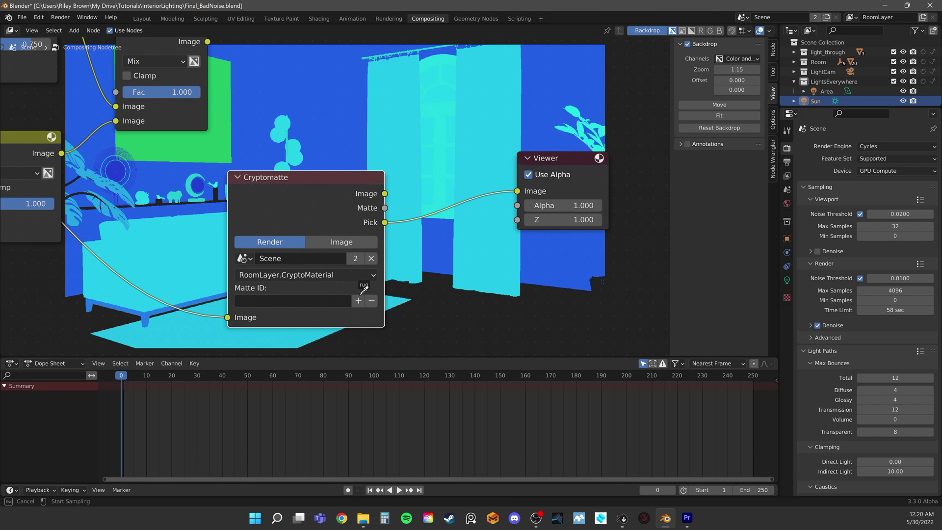
pyautogui.click(335, 122)
# Move the right Mix and Composite nodes, then link Cryptomatte Matte to the right Mix's Fac.
pyautogui.scroll(-2, 333, 123)
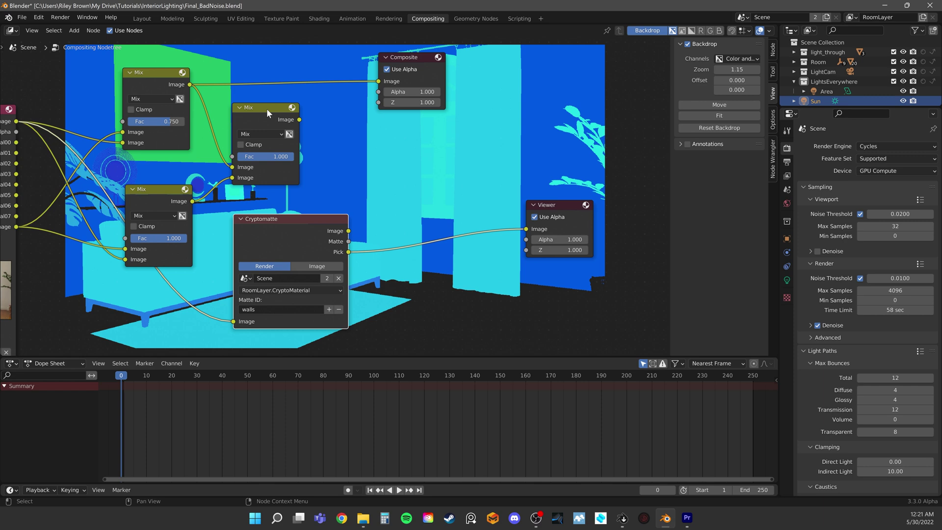
pyautogui.moveTo(267, 108); pyautogui.dragTo(353, 114)
pyautogui.moveTo(471, 51); pyautogui.dragTo(515, 51)
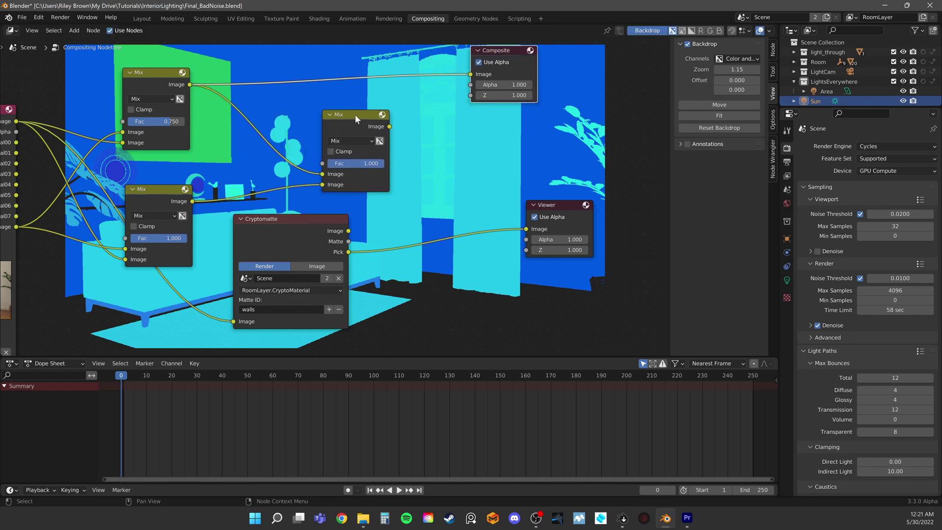
pyautogui.moveTo(353, 117); pyautogui.dragTo(404, 110)
pyautogui.scroll(2, 361, 156)
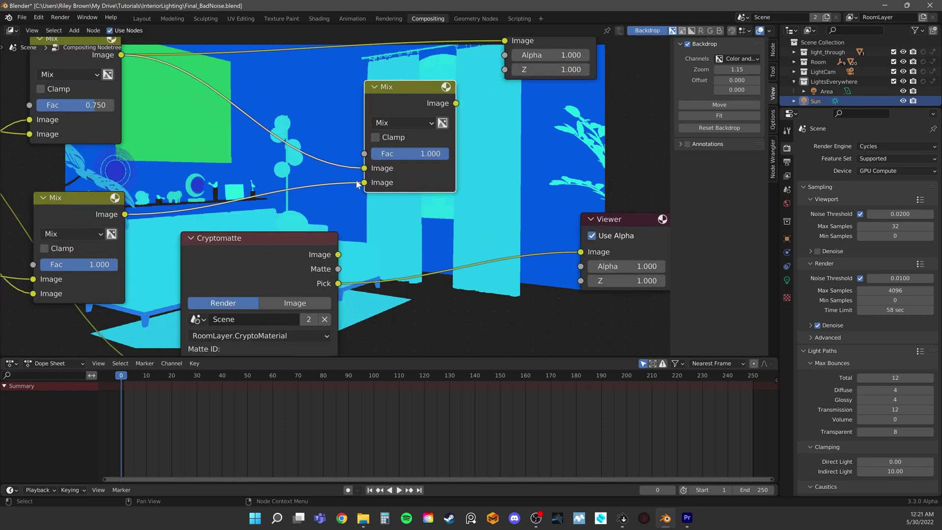
pyautogui.moveTo(338, 269); pyautogui.dragTo(346, 269)
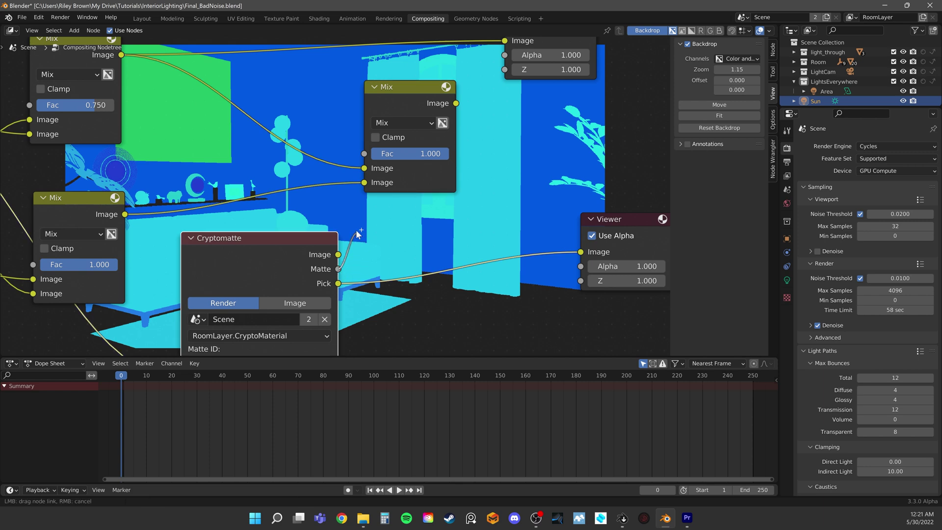
pyautogui.moveTo(357, 231); pyautogui.dragTo(364, 154)
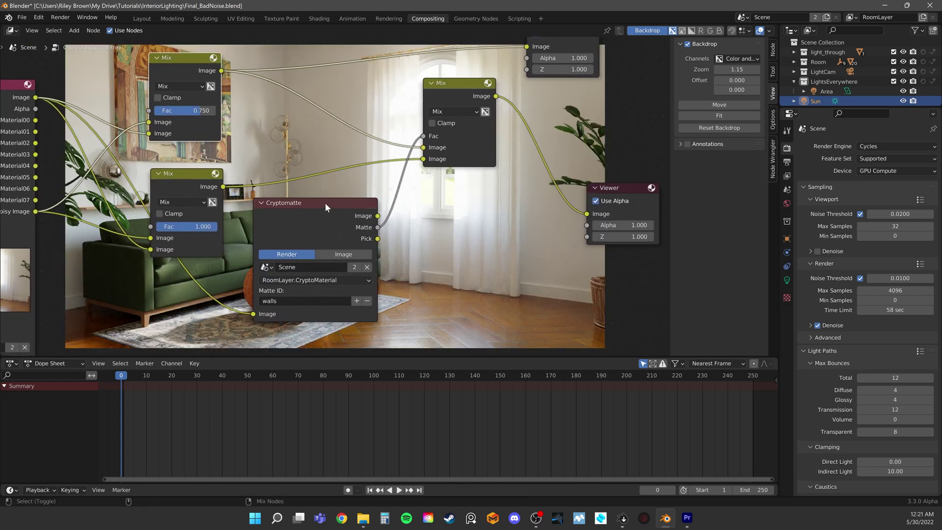
# Preview the black-and-white walls matte in the Viewer and tidy the Mix node positions.
pyautogui.keyDown('ctrl'); pyautogui.keyDown('shift'); pyautogui.click(324, 202); pyautogui.keyUp('shift'); pyautogui.keyUp('ctrl')
pyautogui.keyDown('ctrl'); pyautogui.keyDown('shift'); pyautogui.click(325, 202); pyautogui.keyUp('shift'); pyautogui.keyUp('ctrl')
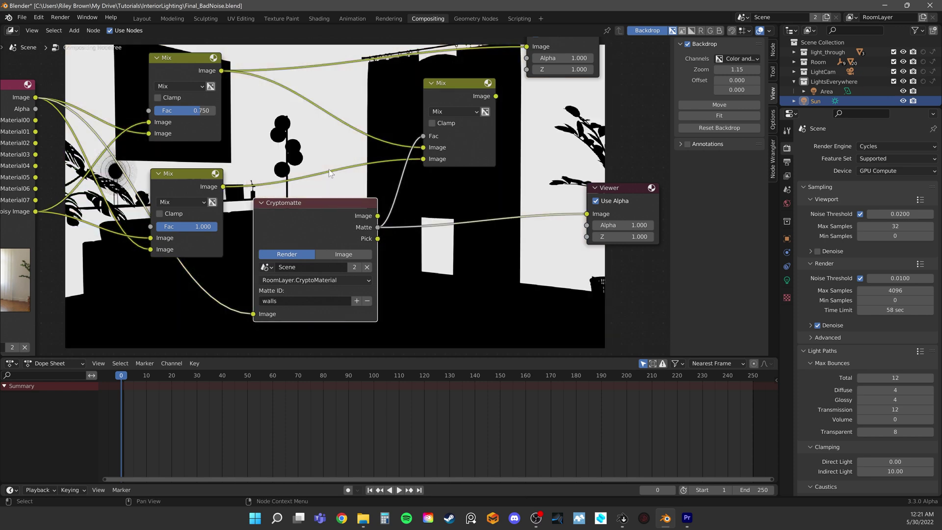
pyautogui.scroll(2, 313, 153)
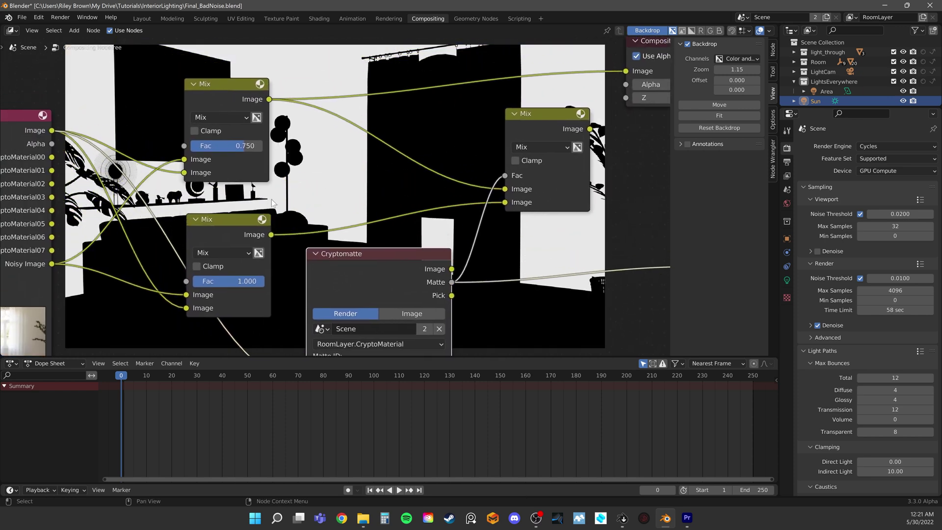
pyautogui.moveTo(242, 218); pyautogui.dragTo(237, 219)
pyautogui.moveTo(239, 91)
pyautogui.mouseDown()
pyautogui.moveTo(250, 97)
pyautogui.moveTo(237, 97)
pyautogui.mouseUp()
pyautogui.scroll(-2, 398, 167)
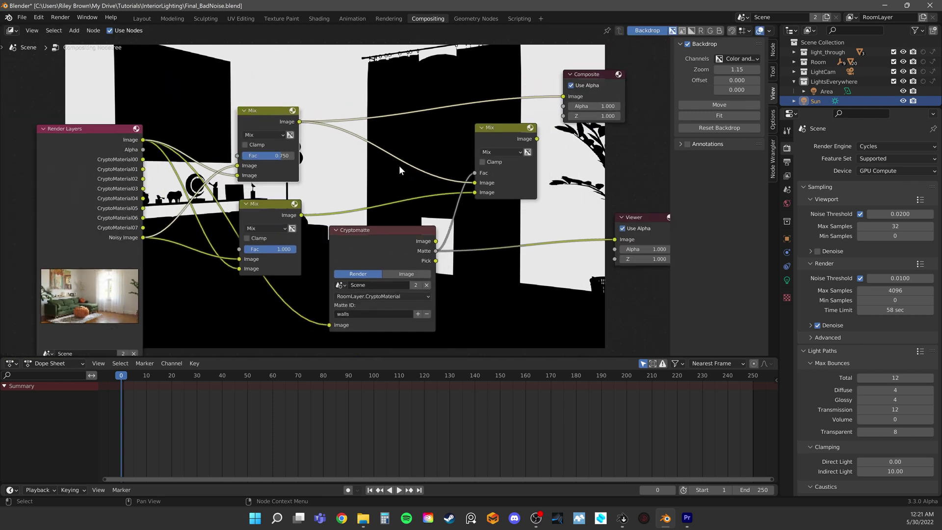
# Link the blended Mix output to both the Composite and Viewer nodes.
pyautogui.scroll(-2, 400, 169)
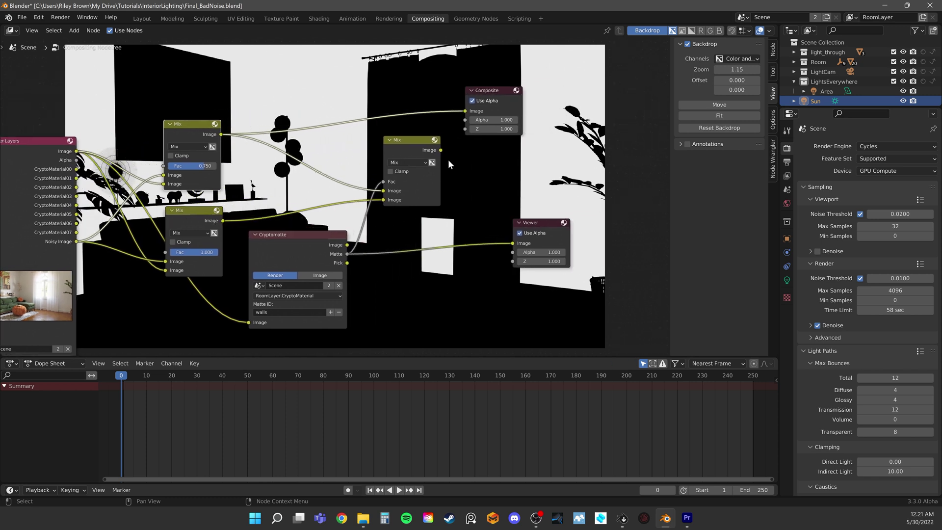
pyautogui.scroll(1, 441, 154)
pyautogui.moveTo(440, 150); pyautogui.dragTo(469, 103)
pyautogui.keyDown('ctrl'); pyautogui.keyDown('shift'); pyautogui.click(427, 157); pyautogui.keyUp('shift'); pyautogui.keyUp('ctrl')
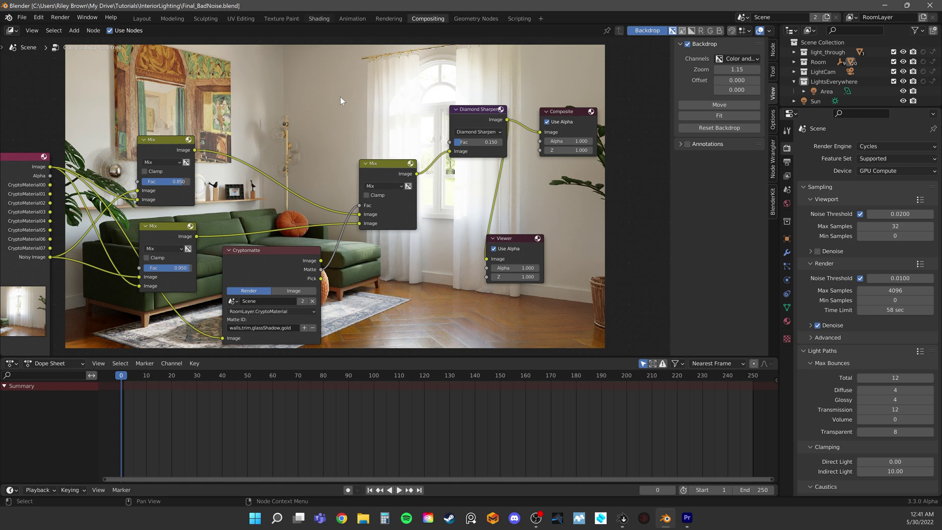
# Go to the Shading workspace and join the shader editor into the 3D viewport.
pyautogui.hotkey('ctrl', 'pageup')
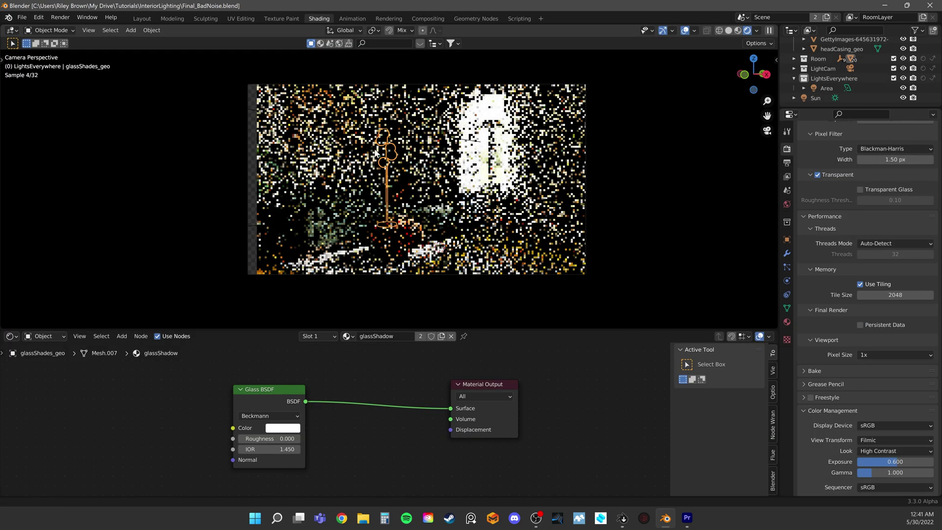
pyautogui.scroll(3, 390, 151)
pyautogui.scroll(-1, 390, 151)
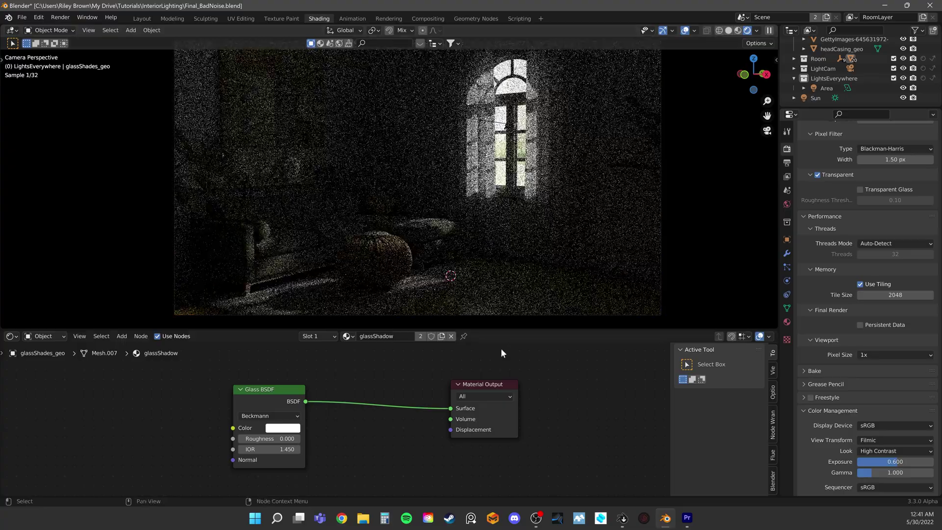
pyautogui.rightClick(508, 327)
pyautogui.click(485, 340)
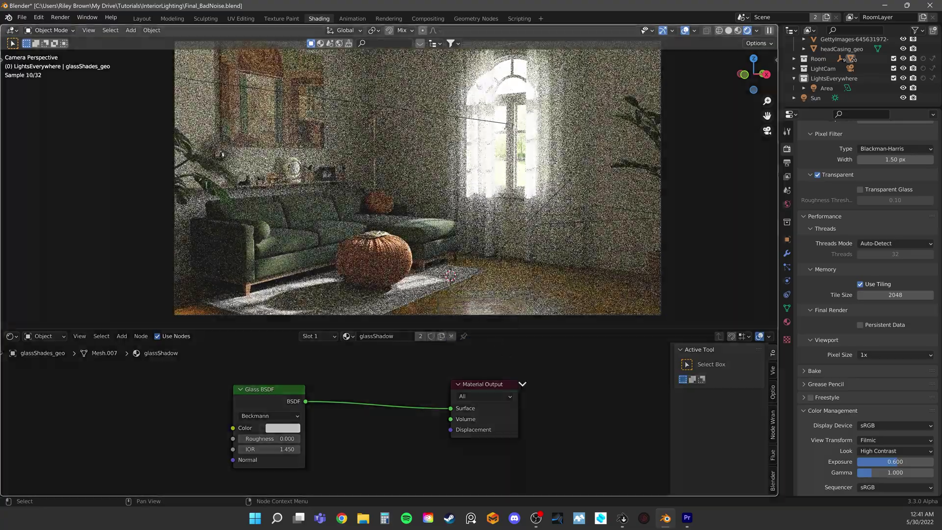
pyautogui.click(486, 343)
pyautogui.scroll(4, 403, 221)
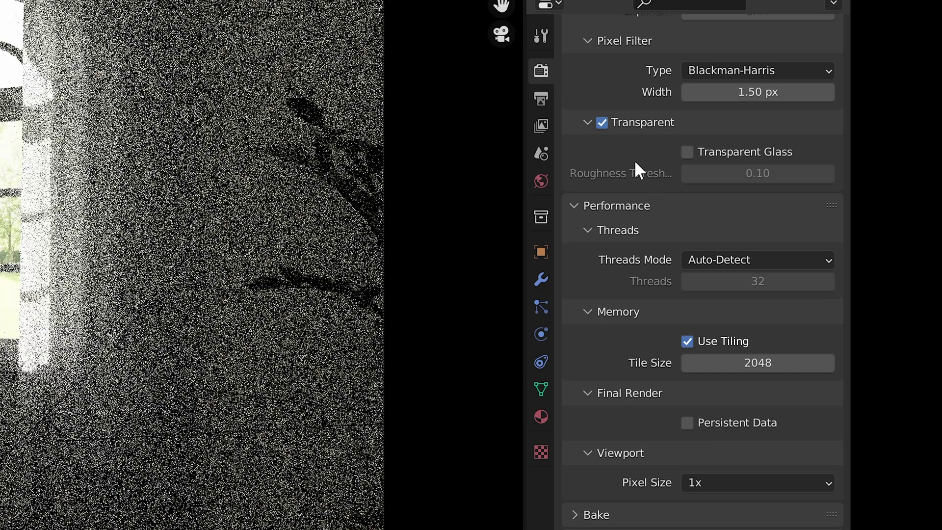
# Change the final-render Noise Threshold in Sampling from 0.01 to 0.02.
pyautogui.scroll(20, 635, 160)
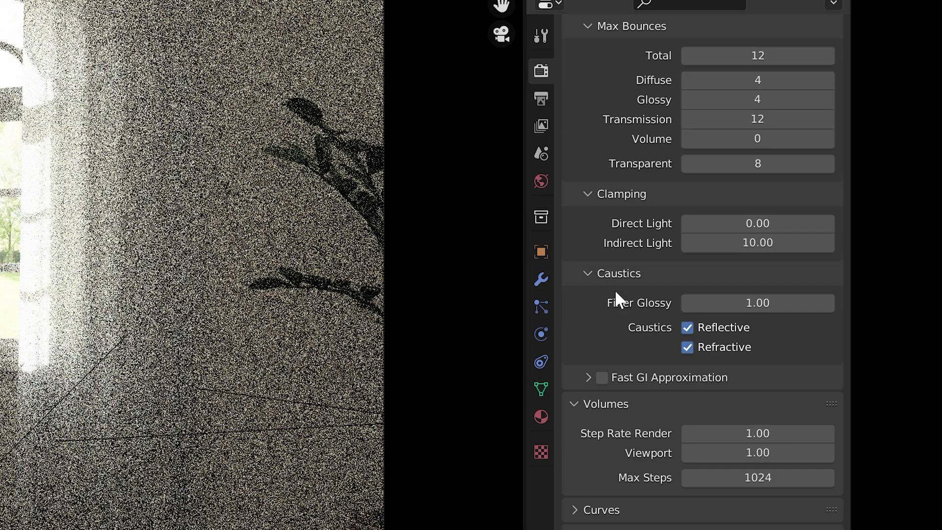
pyautogui.scroll(20, 616, 293)
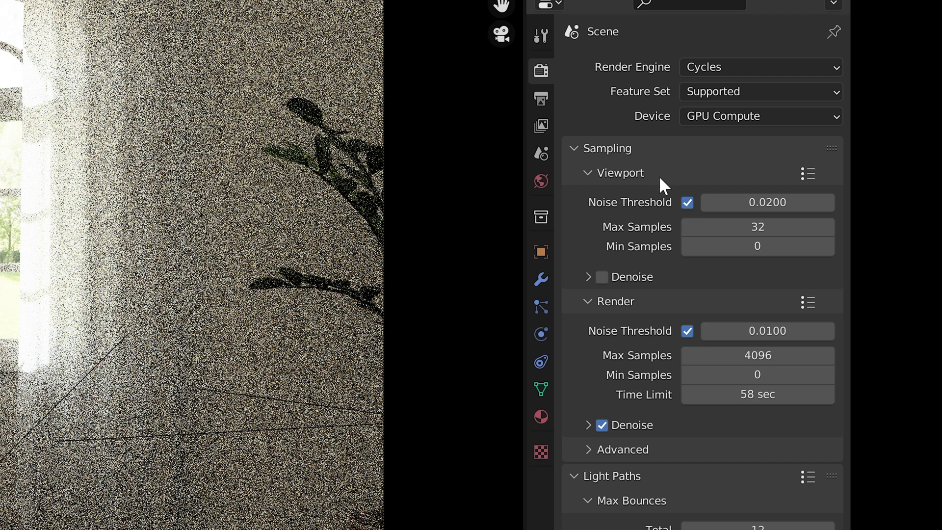
pyautogui.scroll(-2, 644, 176)
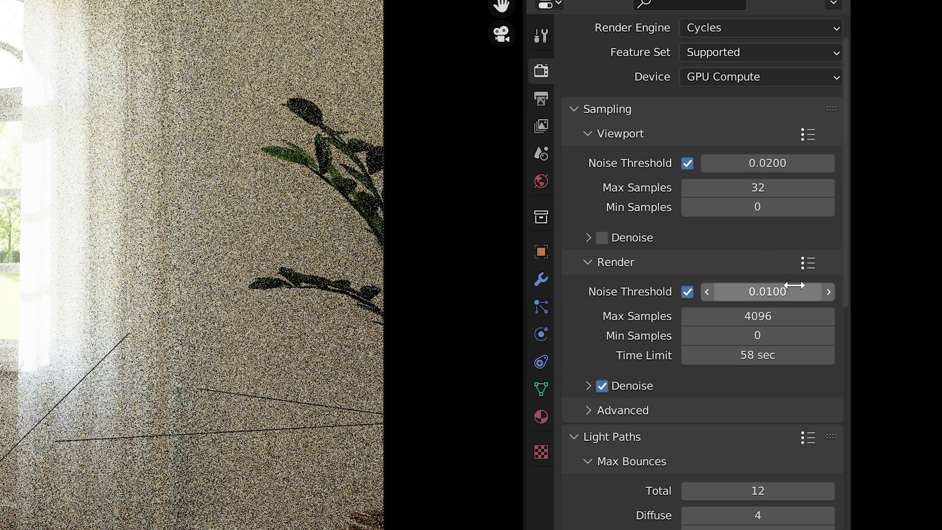
pyautogui.scroll(-2, 798, 284)
pyautogui.scroll(-1, 798, 280)
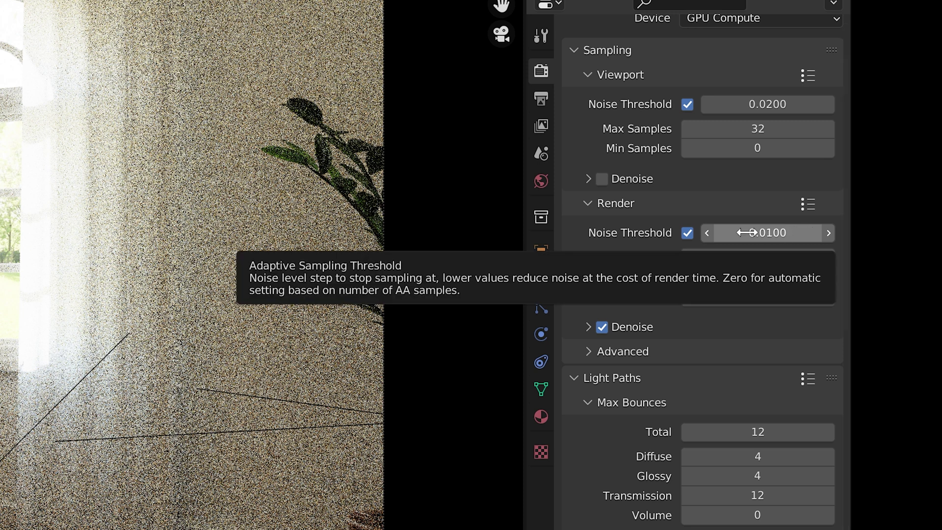
pyautogui.click(724, 233)
pyautogui.press('BackSpace')
pyautogui.write('.02')
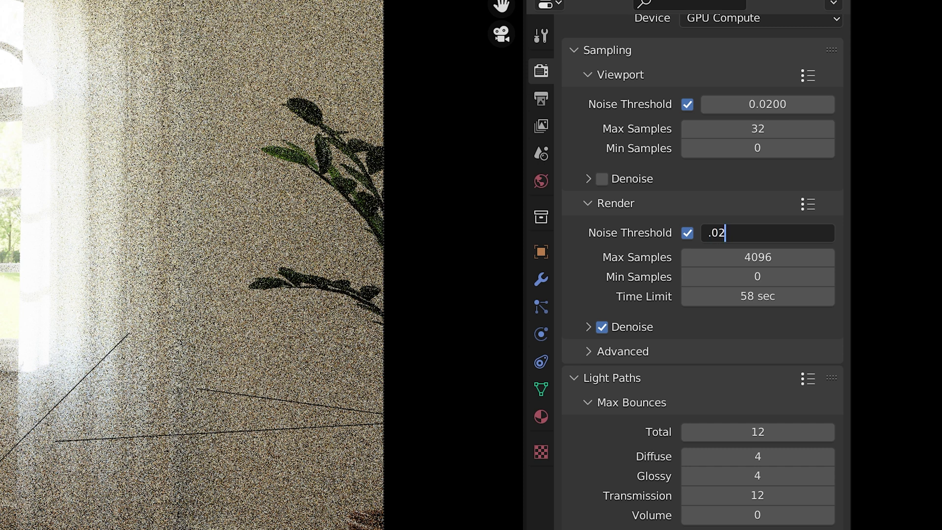
pyautogui.press('Return')
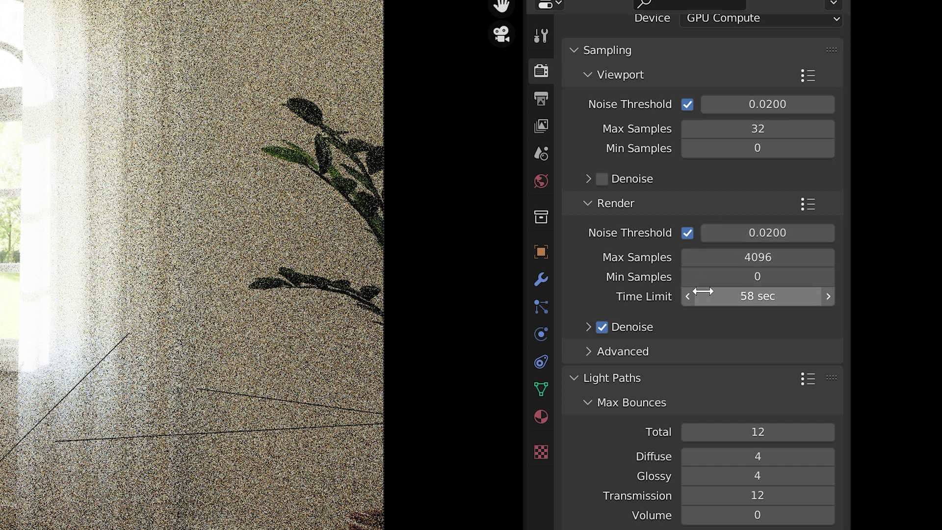
# Set the Light Paths Transparent max bounces to 24.
pyautogui.scroll(-7, 706, 284)
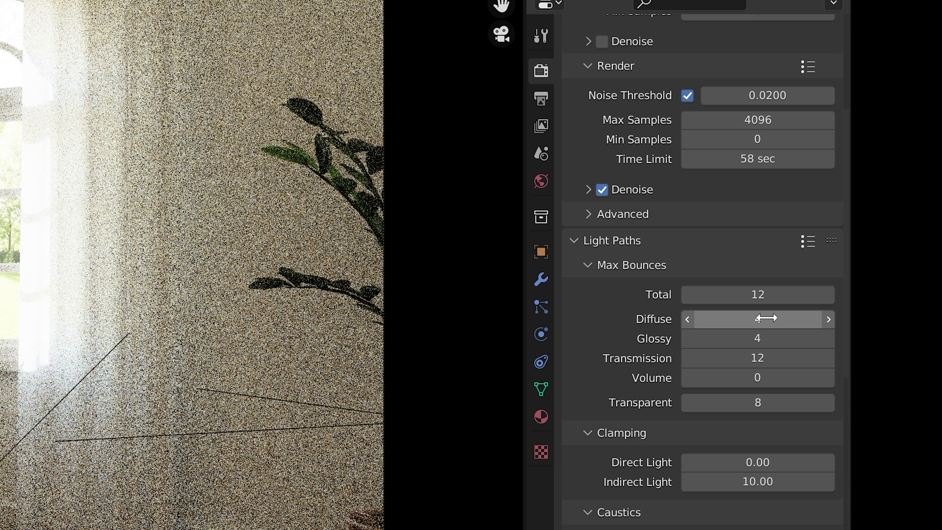
pyautogui.click(773, 404)
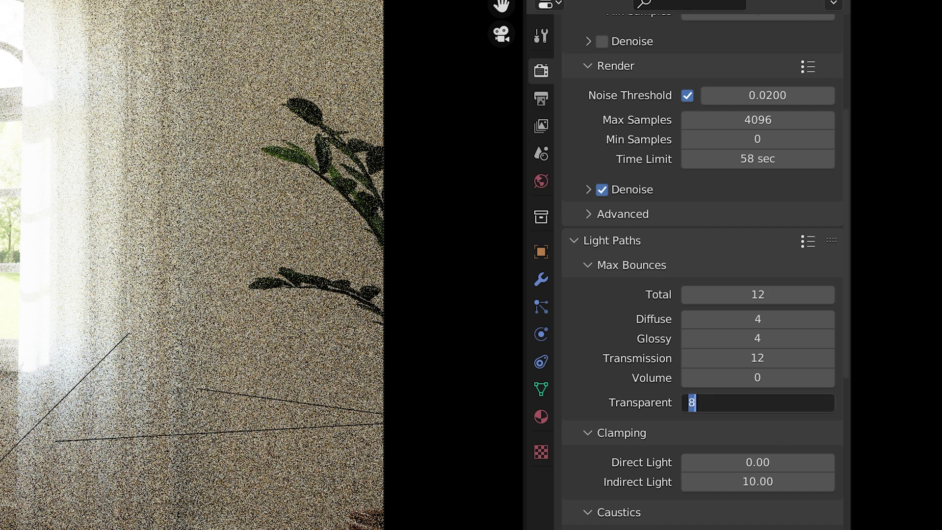
pyautogui.write('24')
pyautogui.press('Return')
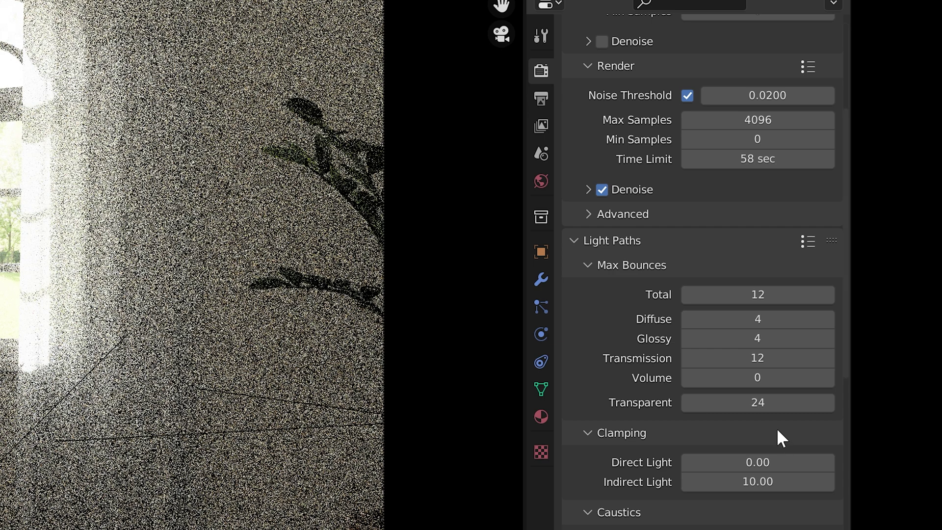
pyautogui.scroll(-3, 777, 434)
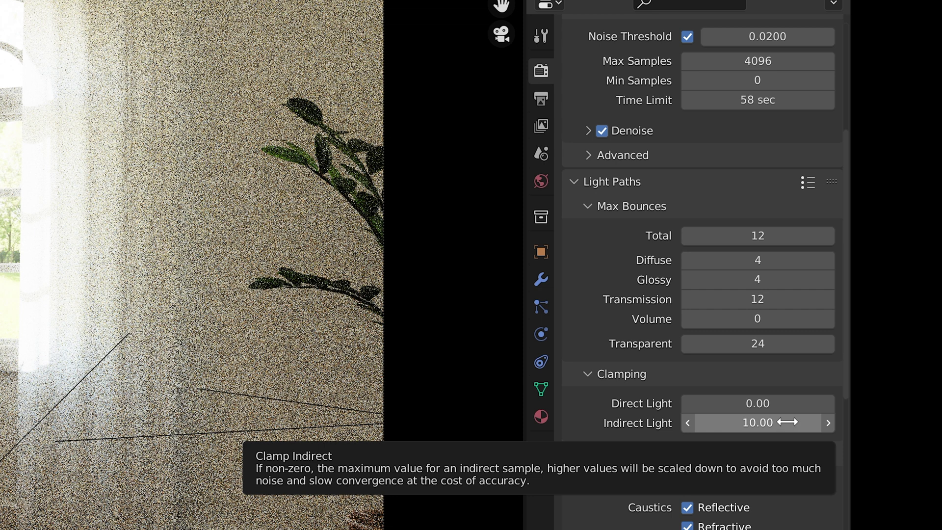
# Lower Indirect Light clamping to 5, then down to 3.
pyautogui.click(763, 421)
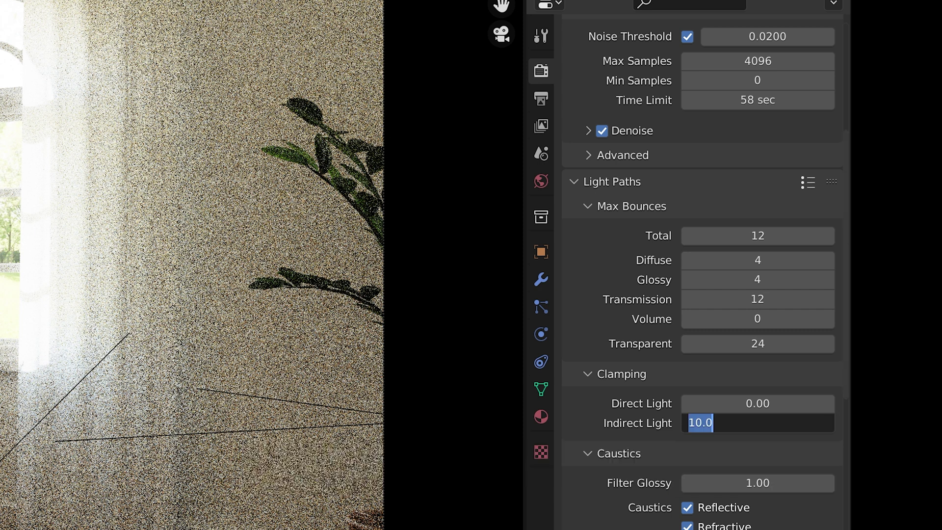
pyautogui.write('5')
pyautogui.press('Return')
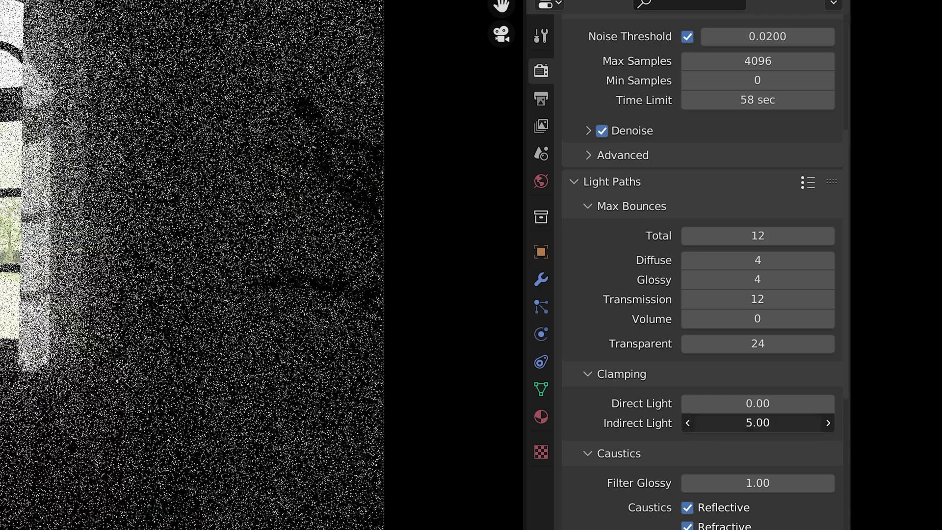
pyautogui.click(778, 422)
pyautogui.write('3')
pyautogui.press('Return')
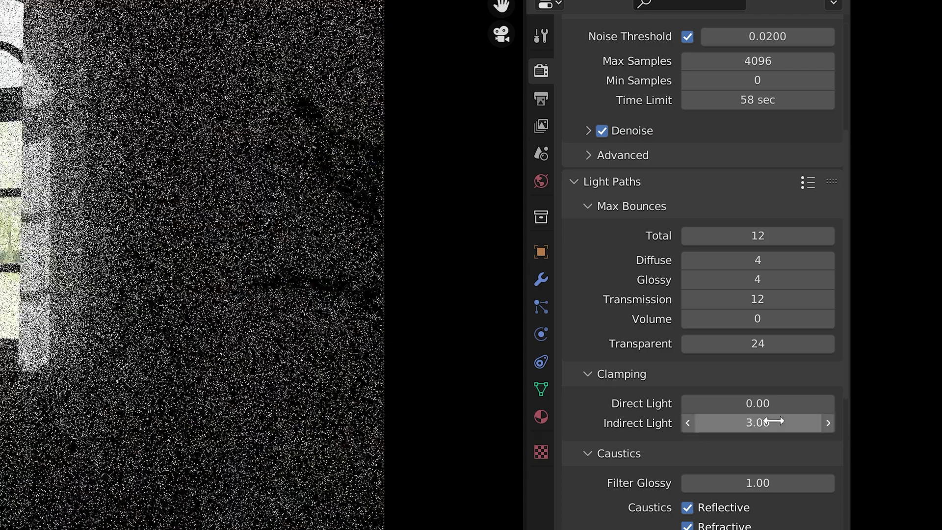
pyautogui.scroll(-5, 748, 444)
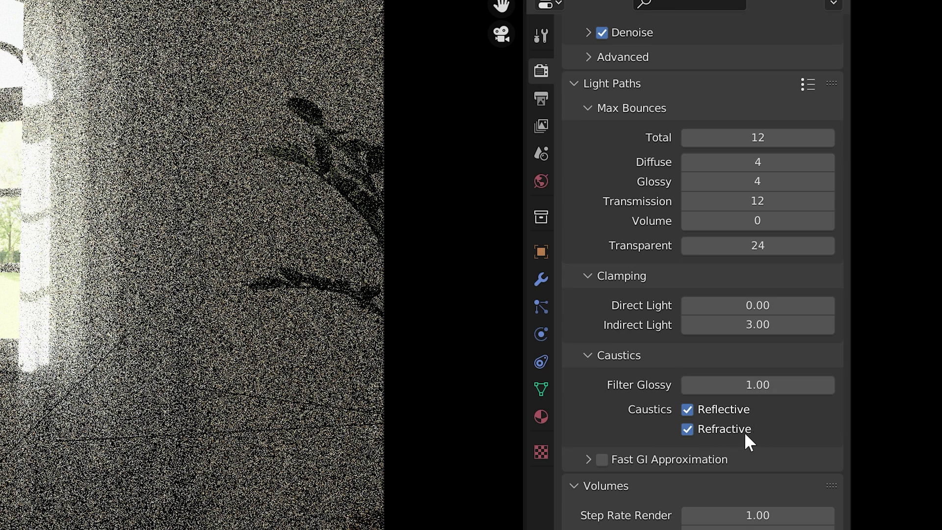
# Set the Film Pixel Filter width to 1.00 px.
pyautogui.scroll(-20, 745, 432)
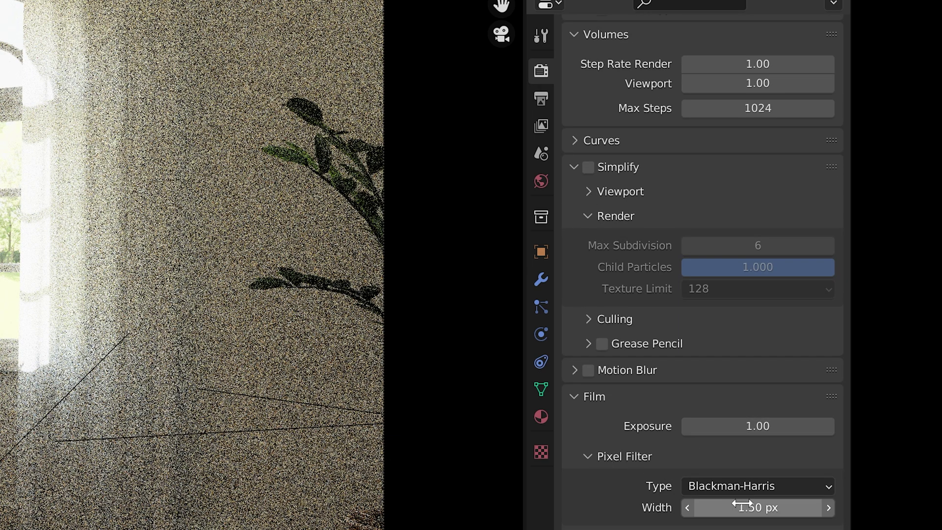
pyautogui.scroll(-3, 782, 498)
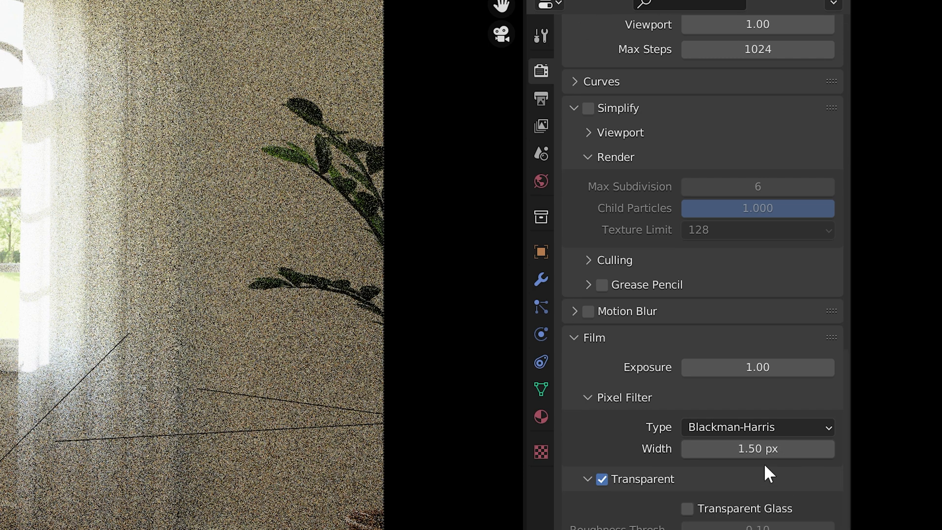
pyautogui.click(768, 449)
pyautogui.write('1')
pyautogui.press('Return')
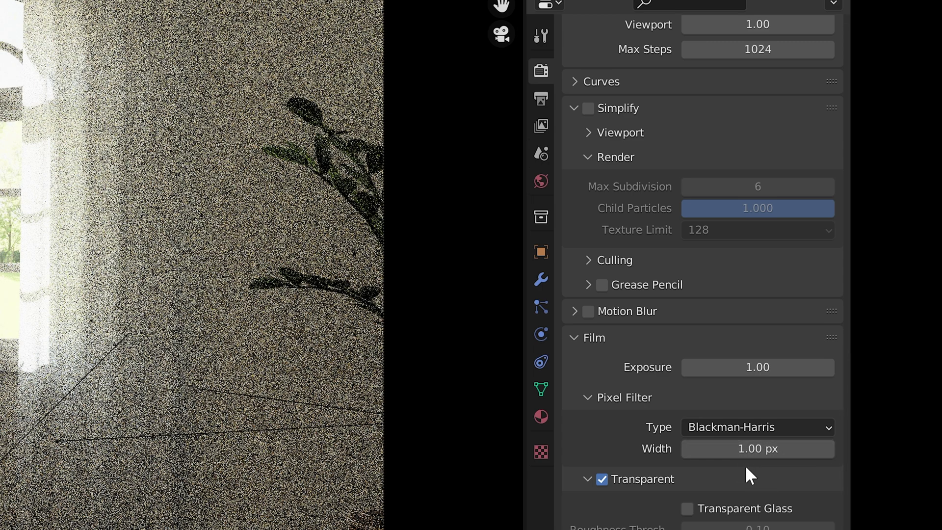
pyautogui.scroll(-10, 746, 465)
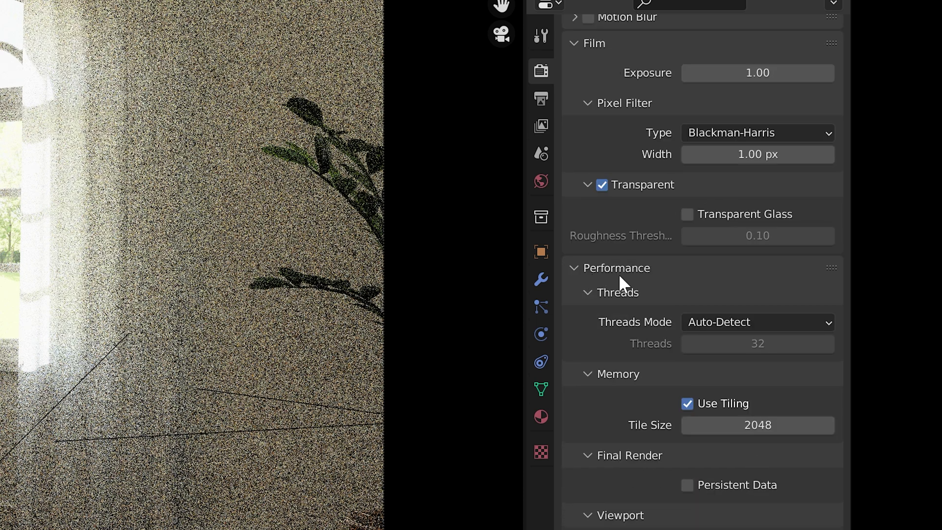
pyautogui.click(572, 270)
pyautogui.click(577, 460)
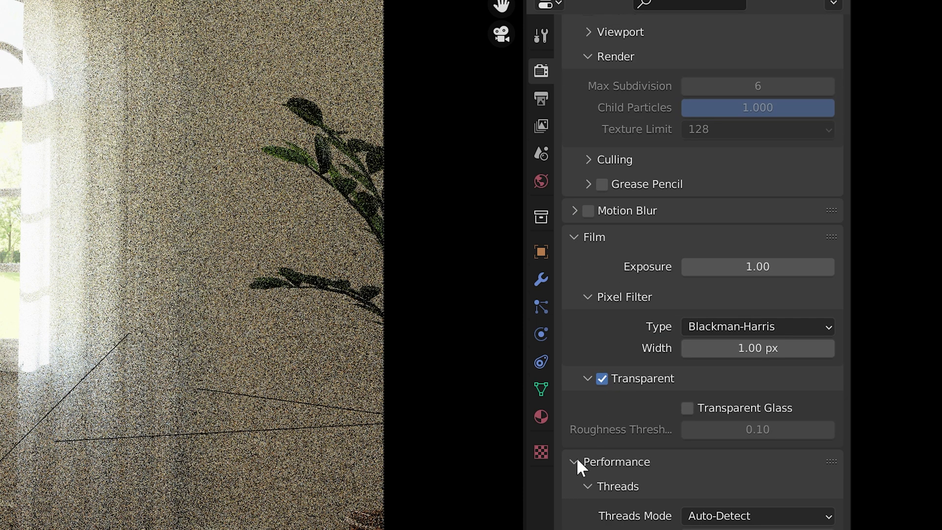
pyautogui.scroll(-8, 683, 456)
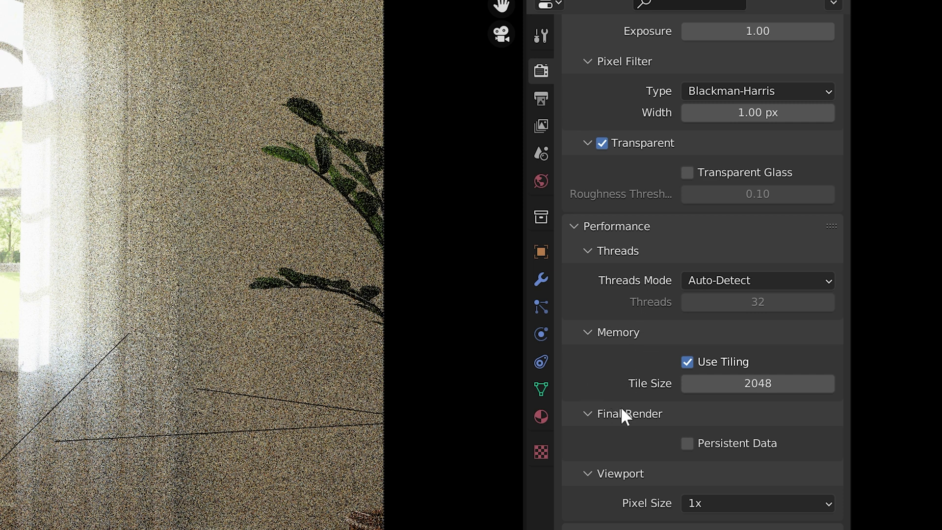
pyautogui.click(688, 443)
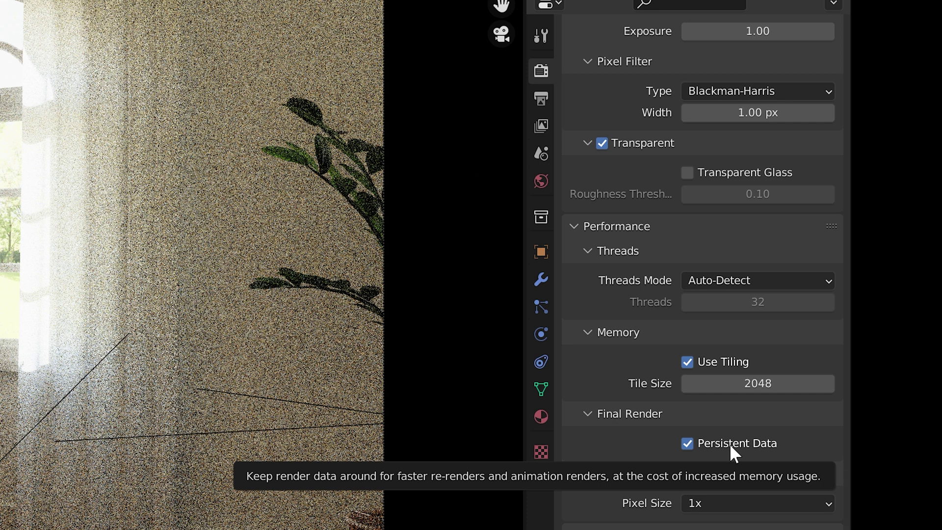
pyautogui.click(687, 444)
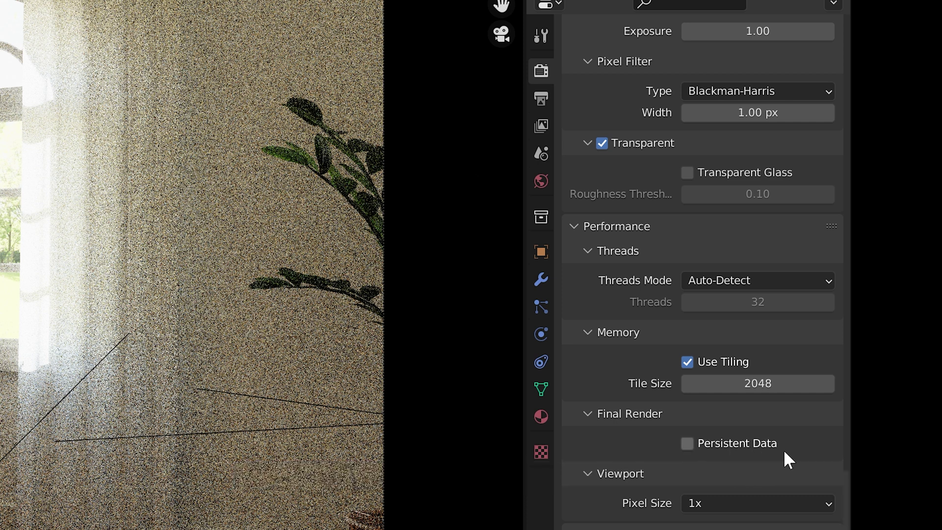
pyautogui.scroll(8, 765, 462)
pyautogui.scroll(20, 763, 463)
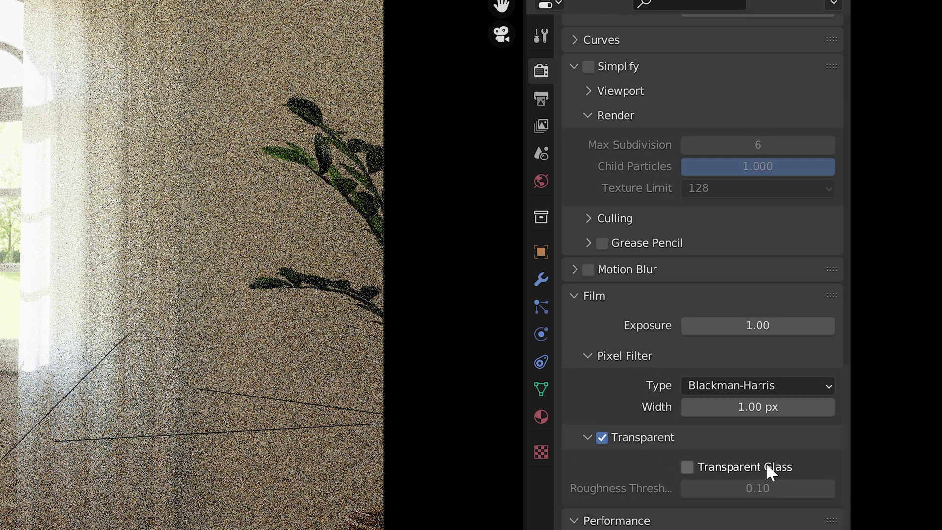
pyautogui.scroll(11, 768, 505)
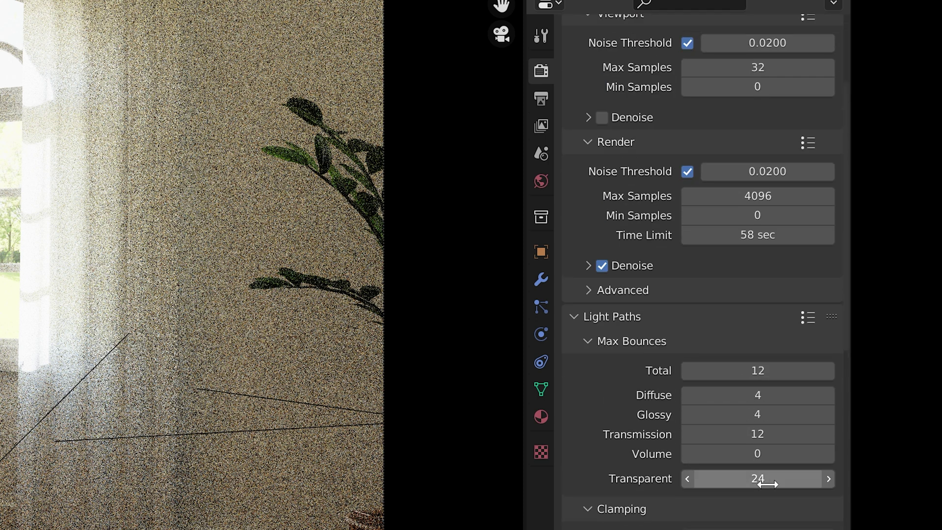